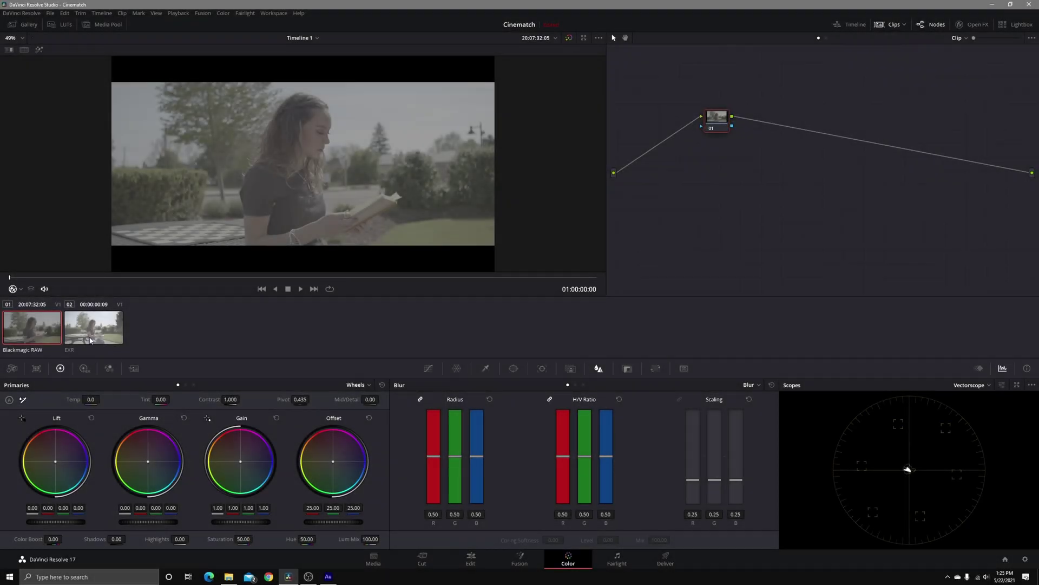
Confirm DaVinci YRGB with Rec.709 Gamma 2.4 colour management unchanged, then align node 01 with input/output.
drag(21, 276, 199, 282)
click(31, 331)
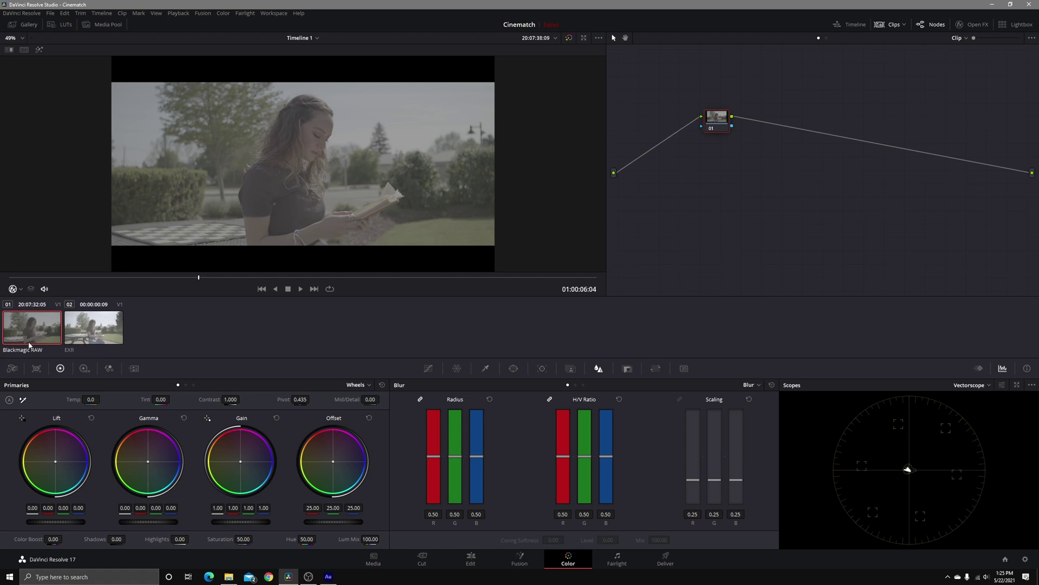
click(56, 17)
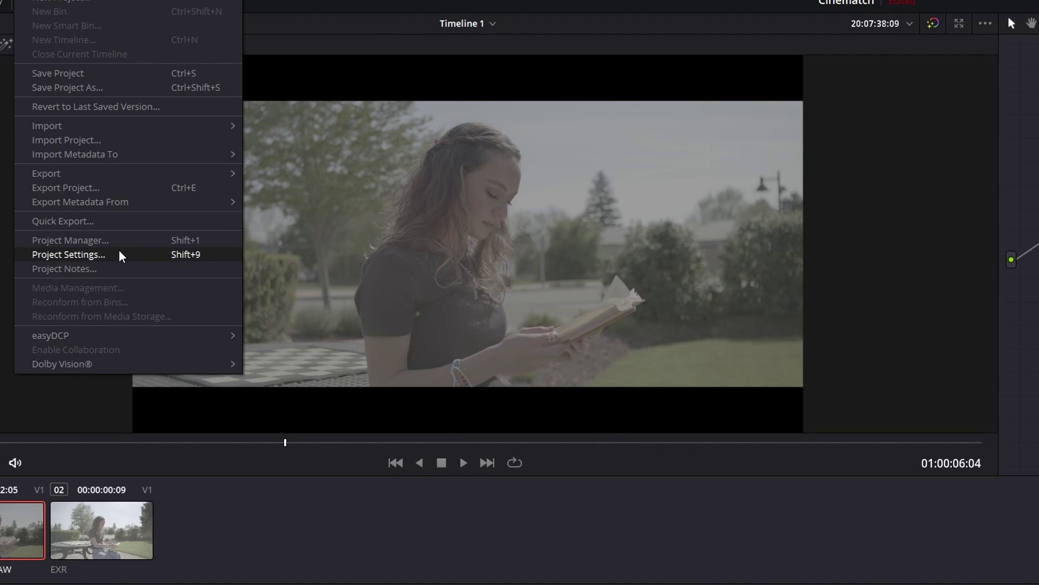
click(105, 173)
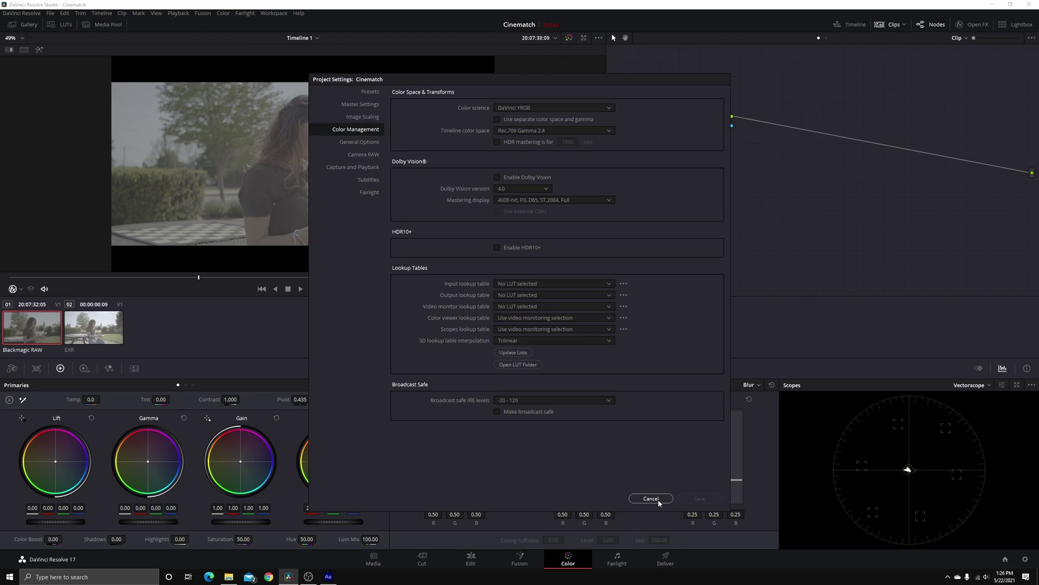
click(651, 498)
drag(714, 121, 660, 176)
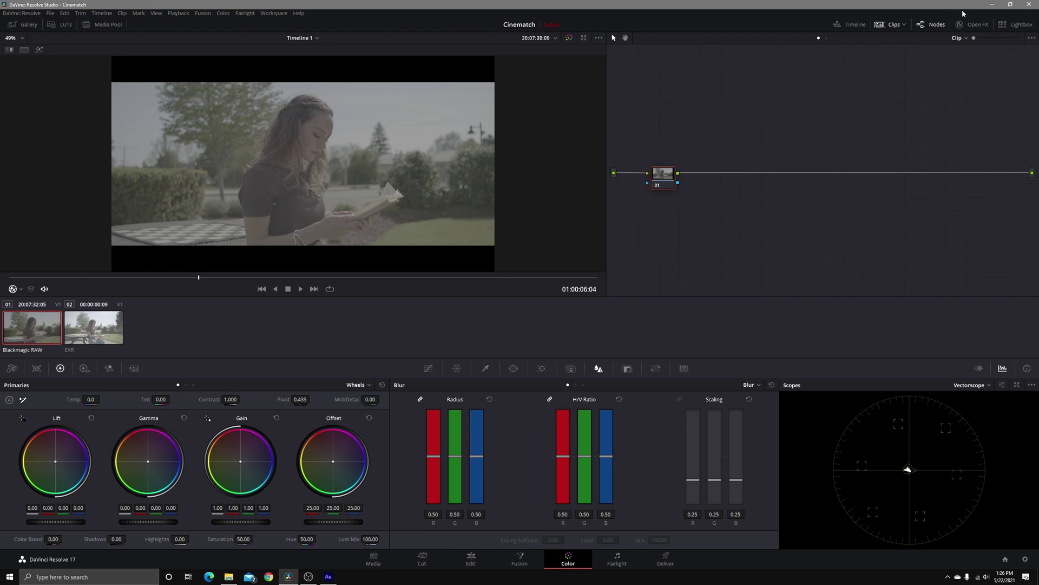
Add CineMatch 1.05 to node 01 with a Blackmagic Design URSA Mini Pro G2, Film Gen5, Full source profile.
click(973, 25)
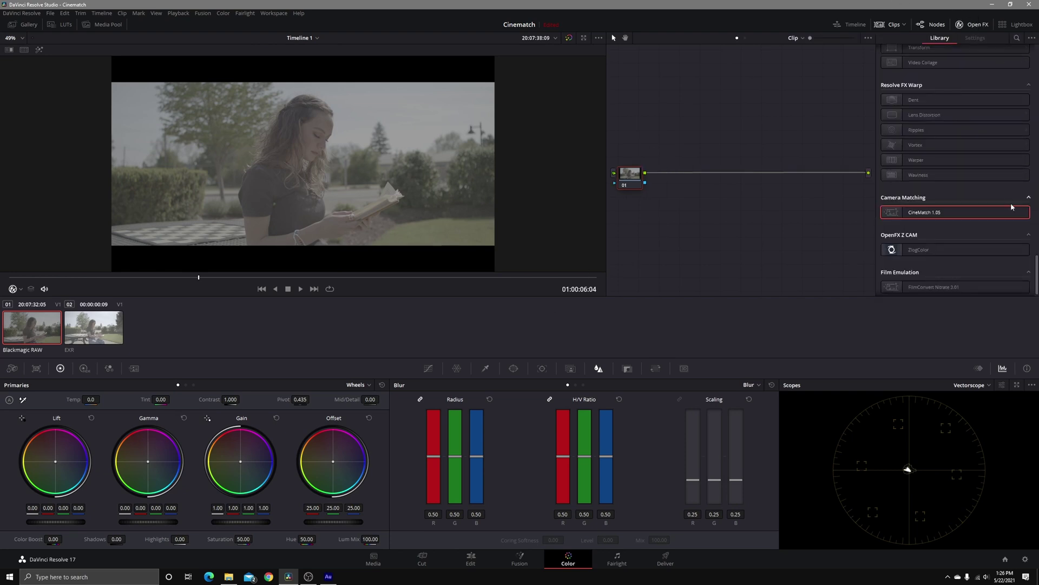
mouse_move(1005, 213)
mouse_down()
mouse_move(762, 125)
mouse_move(638, 184)
mouse_move(653, 181)
mouse_up()
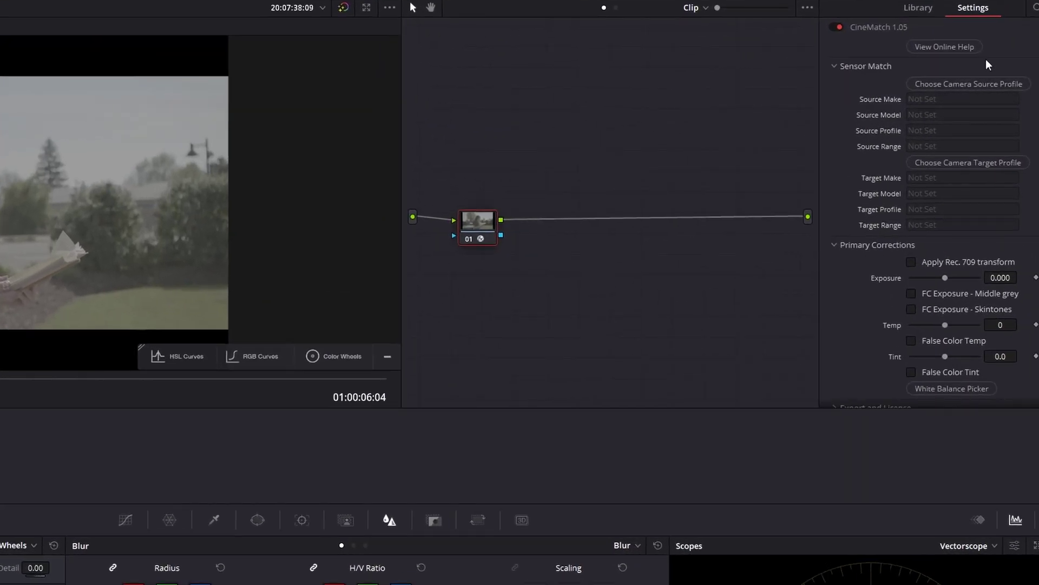
click(969, 85)
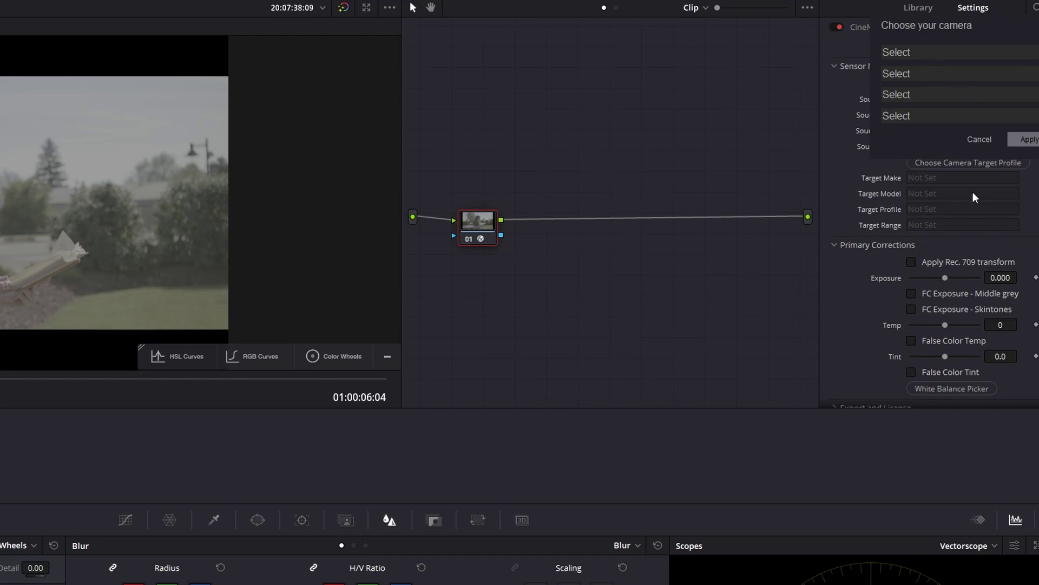
click(943, 53)
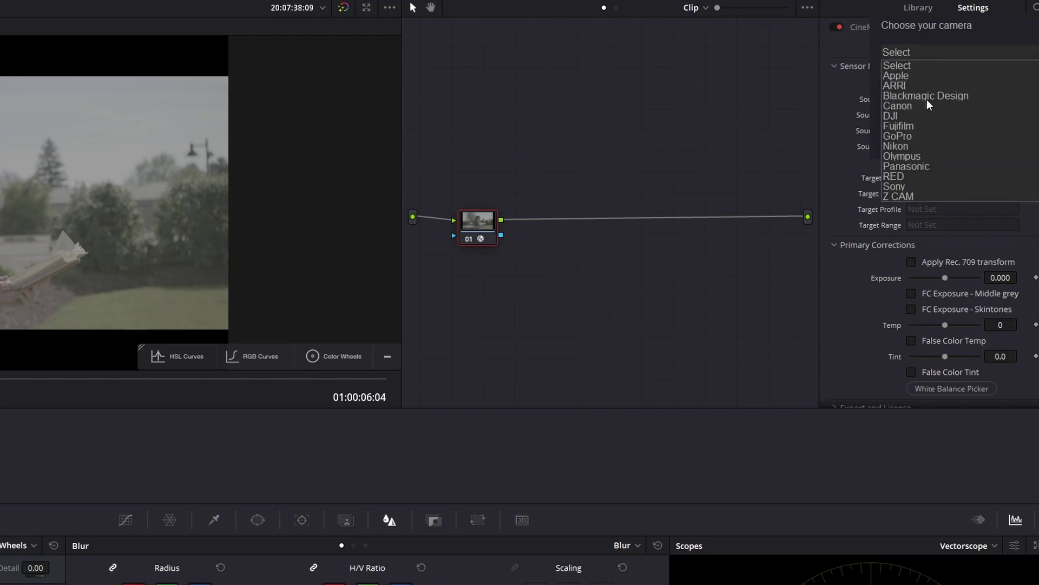
click(926, 99)
click(928, 73)
click(940, 146)
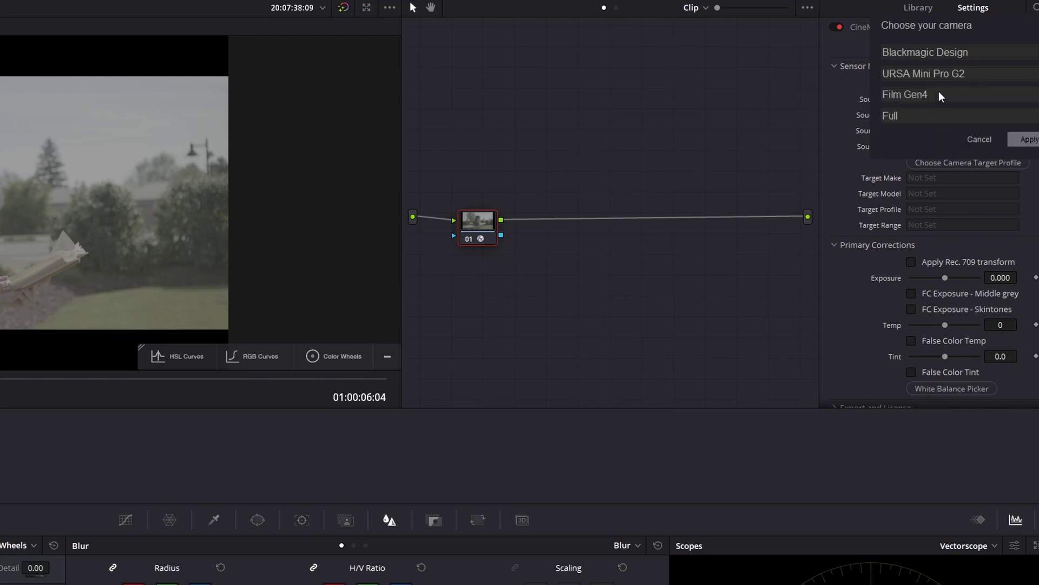
click(926, 94)
click(928, 117)
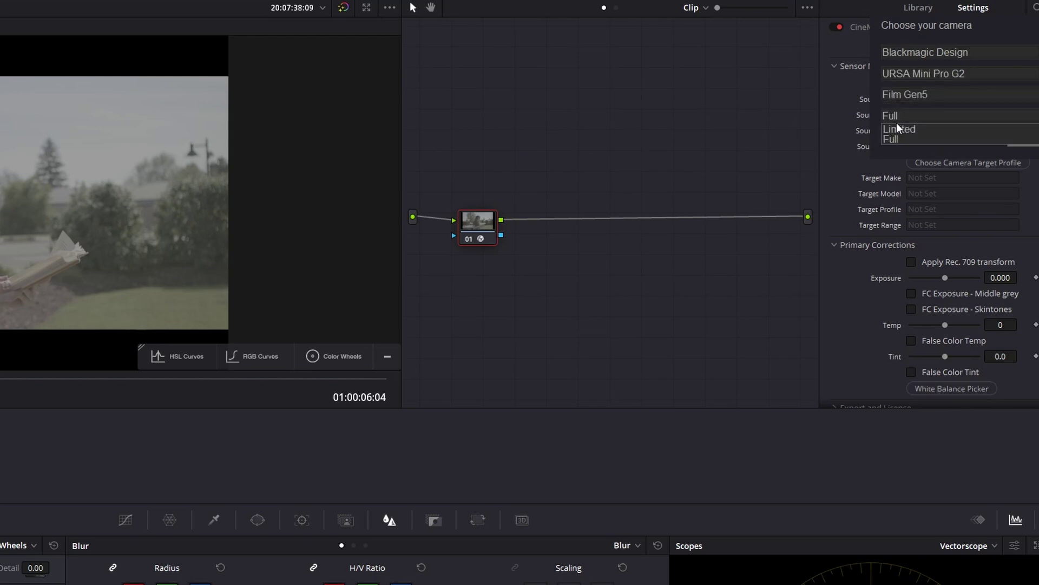
click(897, 122)
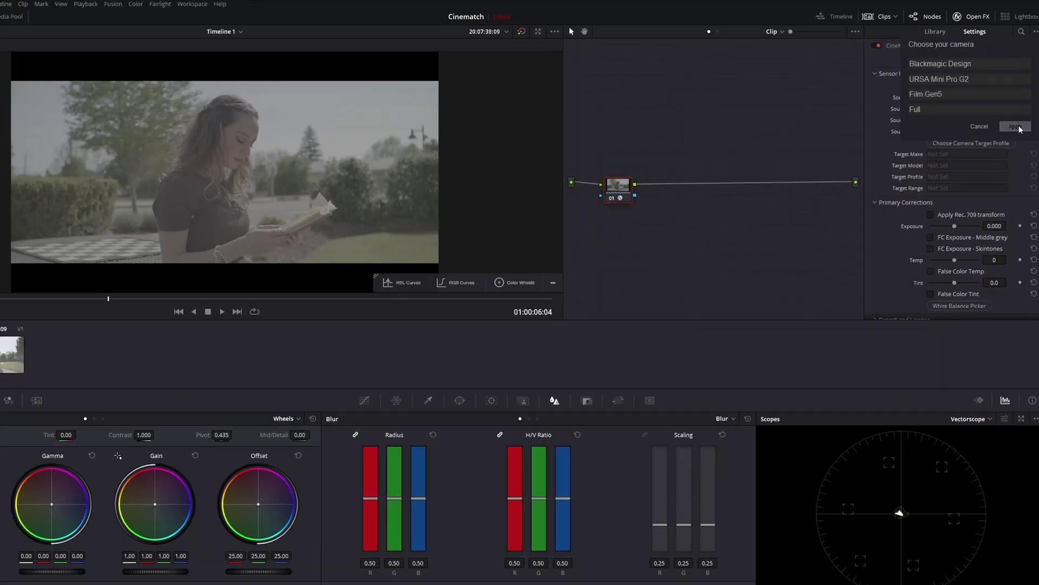
click(1029, 140)
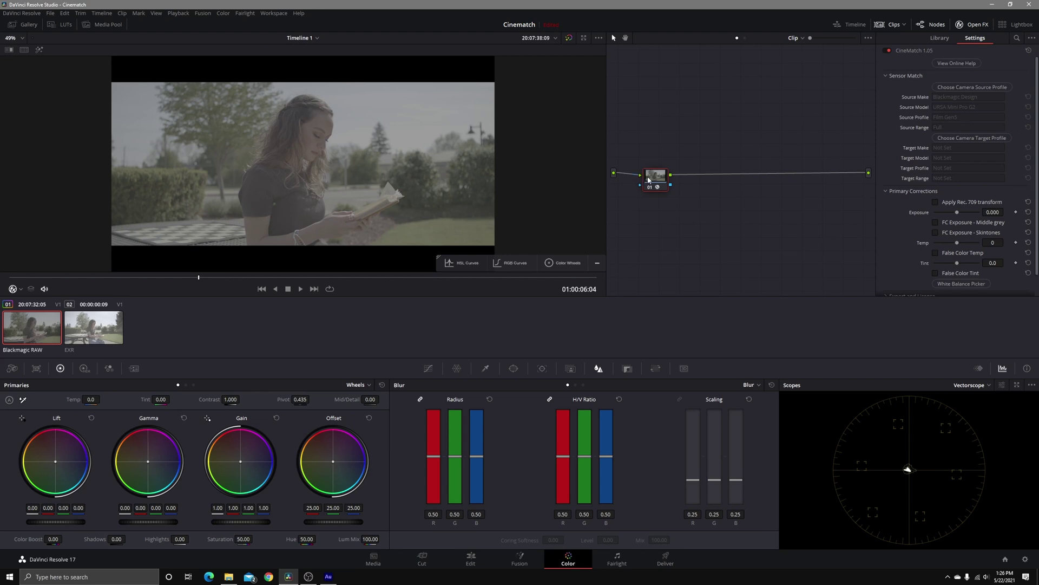
drag(649, 180, 647, 178)
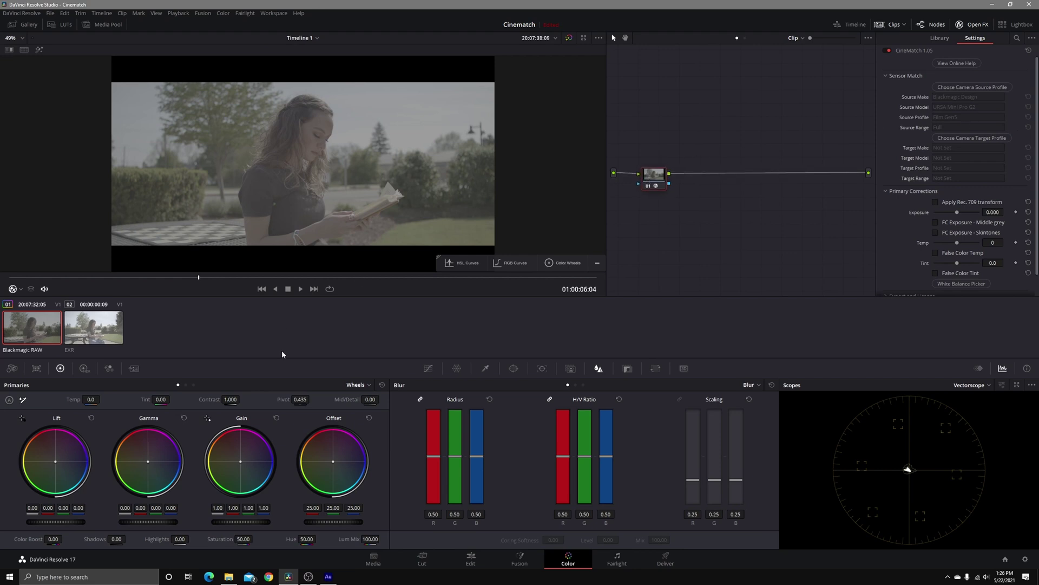
On the EXR clip, align node 01, add serial node 02 and apply CineMatch 1.05 to it.
click(97, 323)
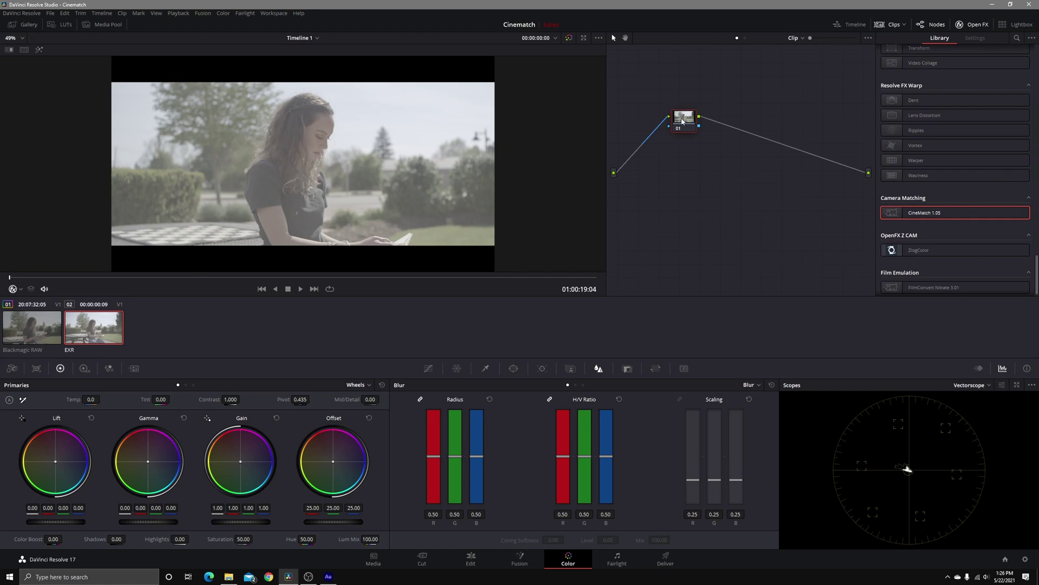
drag(682, 121, 655, 179)
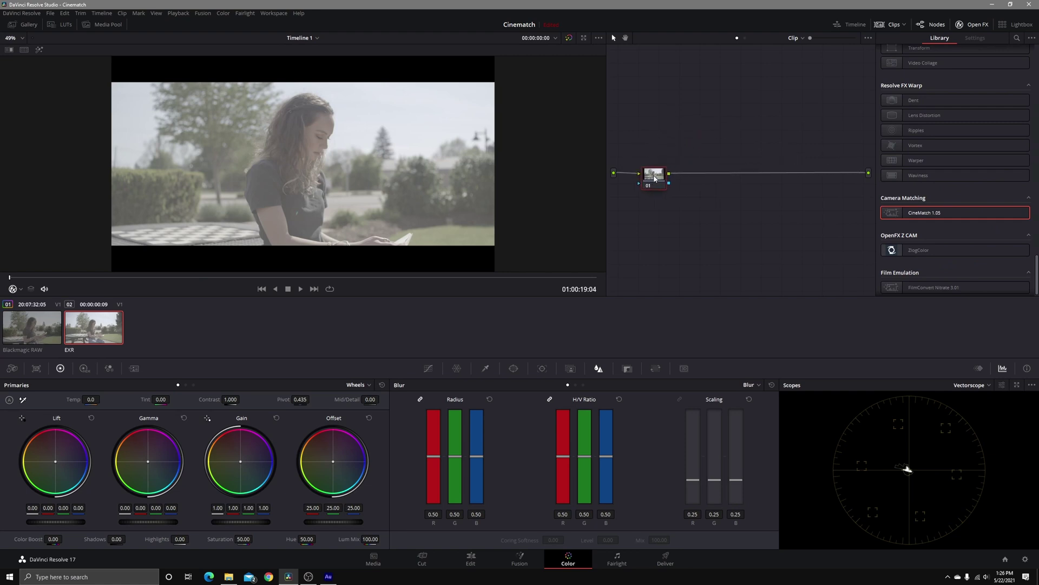
right_click(655, 178)
mouse_move(704, 217)
click(756, 221)
drag(953, 208, 692, 182)
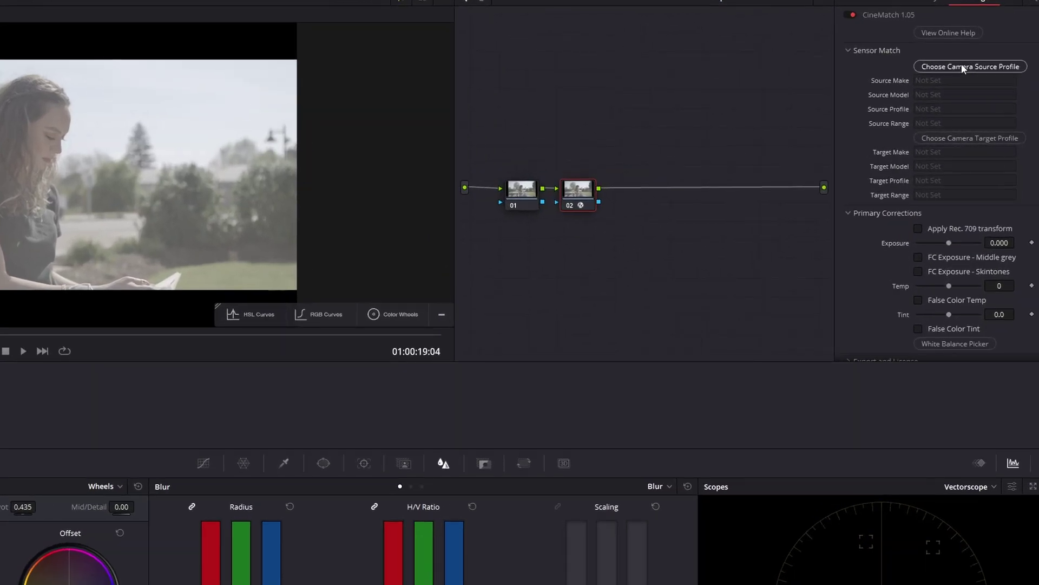
Set the CineMatch source profile to Z CAM E2-S6, ZLog2 ZRAW, Full range.
click(951, 67)
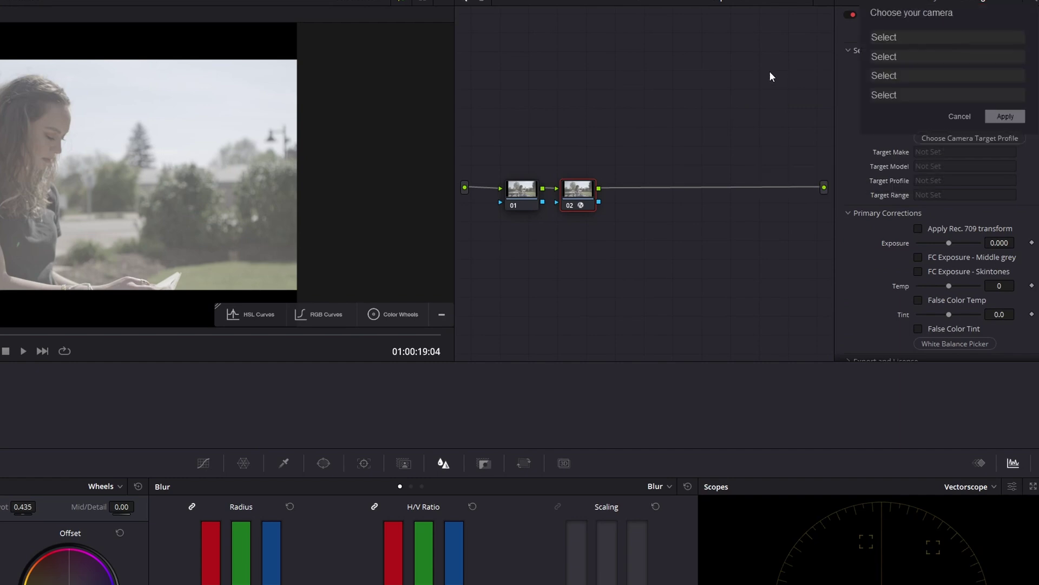
click(908, 38)
click(866, 167)
click(909, 58)
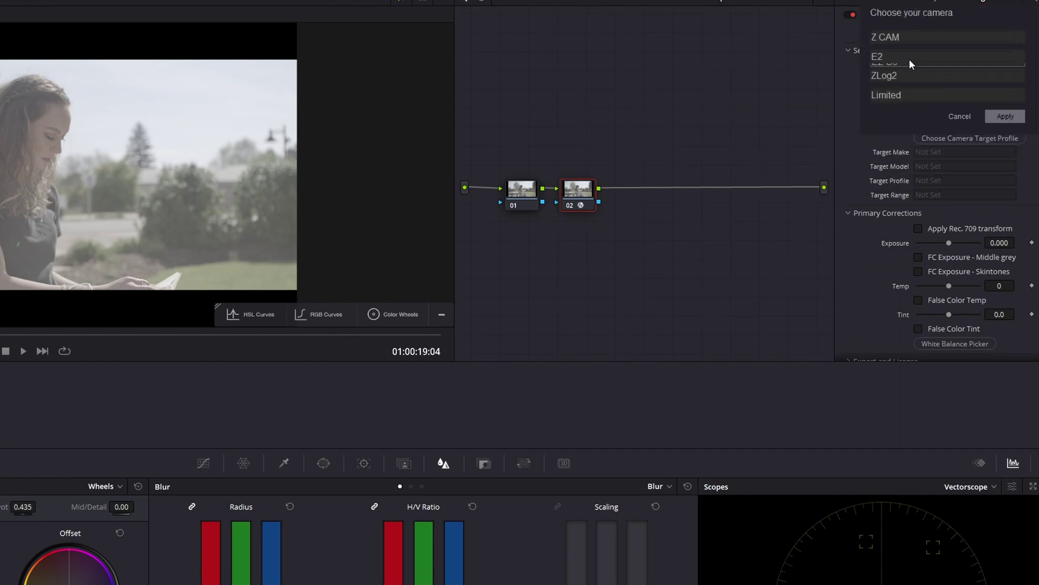
click(895, 79)
click(924, 73)
click(932, 93)
click(891, 96)
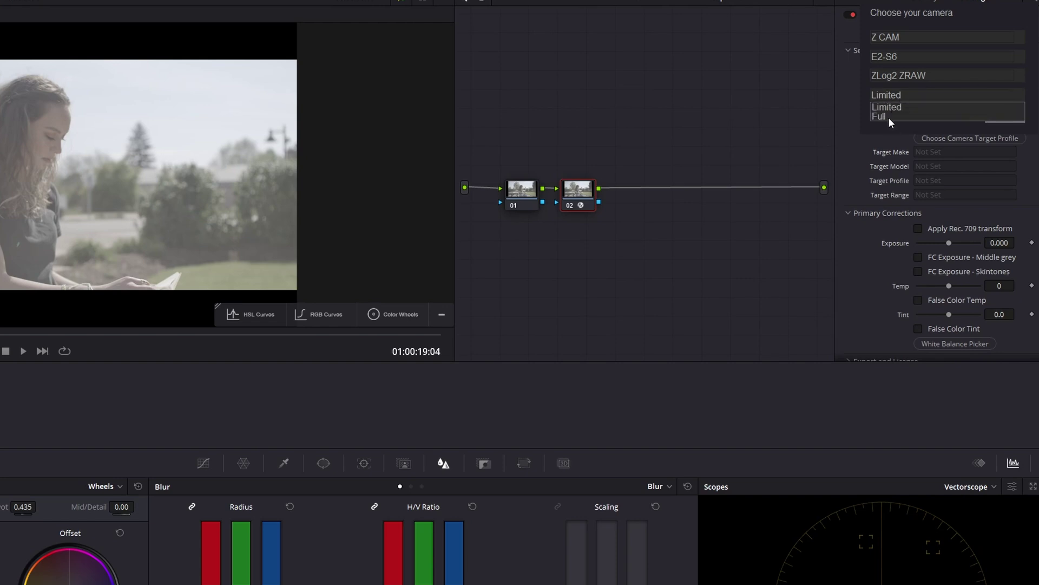
click(889, 116)
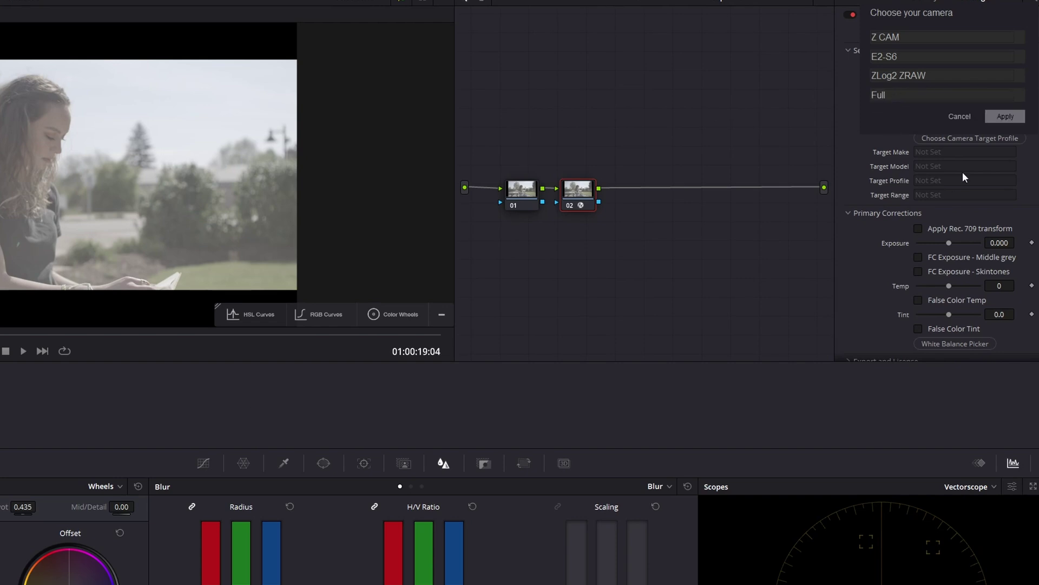
click(1006, 116)
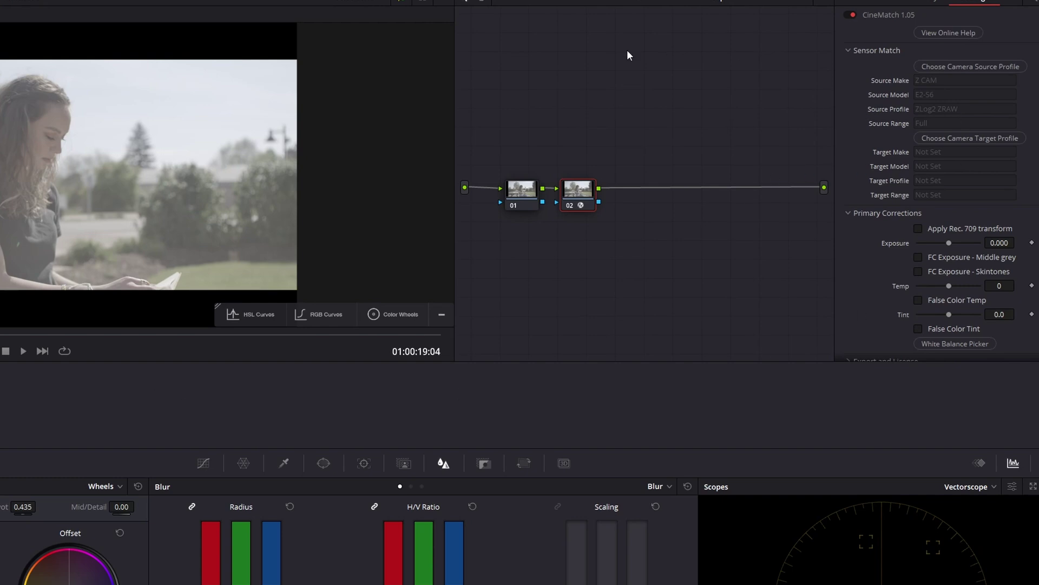
Set the CineMatch target profile to Blackmagic Design URSA Mini Pro G2, Film Gen5.
click(967, 141)
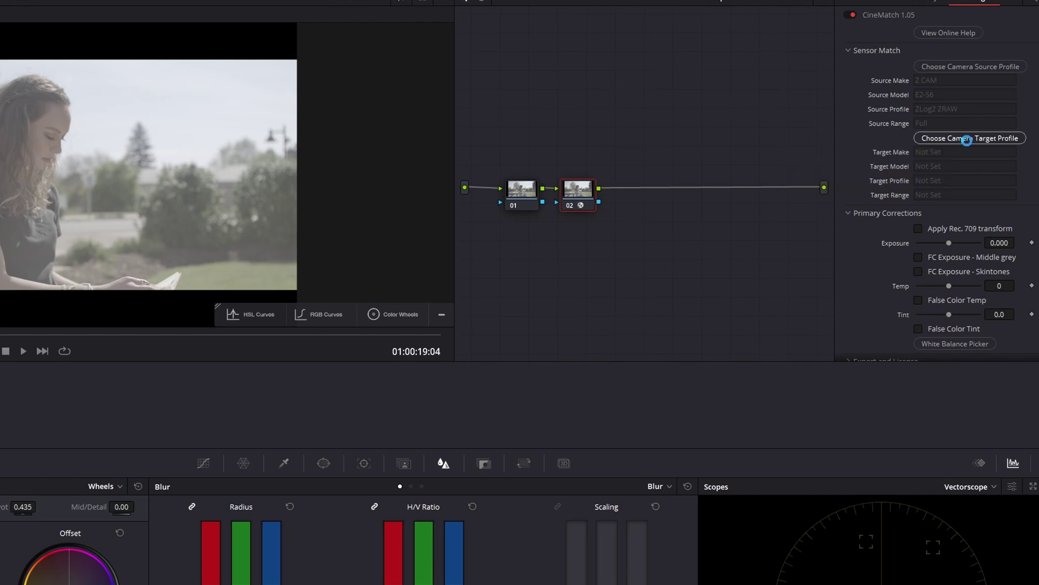
click(909, 111)
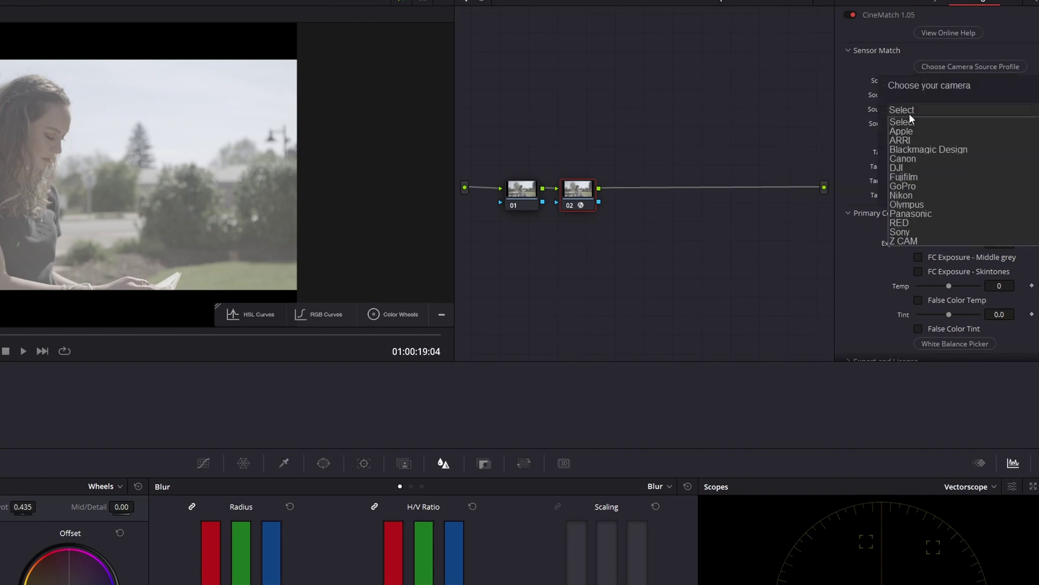
click(927, 148)
click(930, 132)
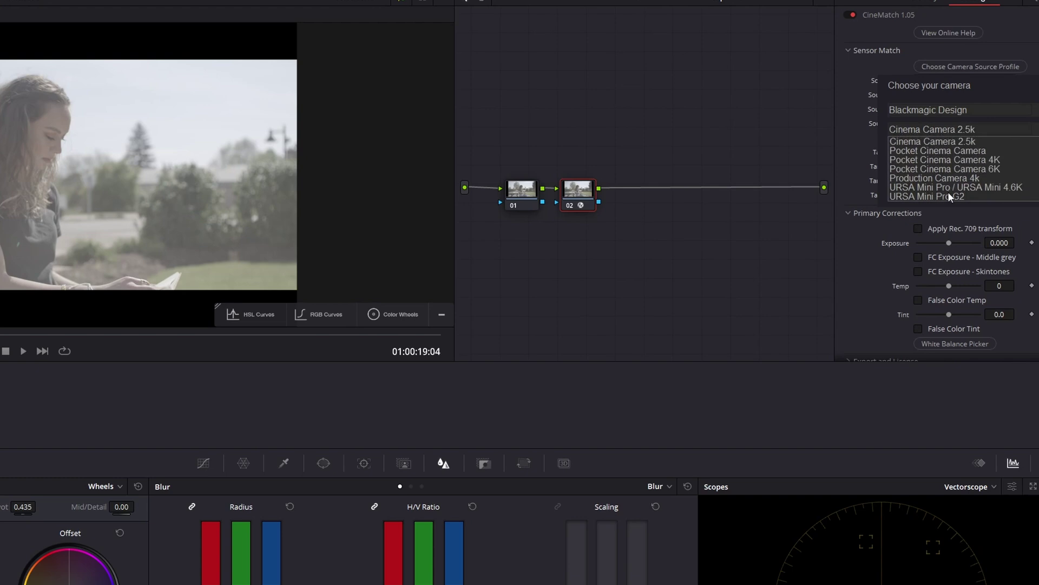
click(948, 196)
click(936, 148)
click(928, 168)
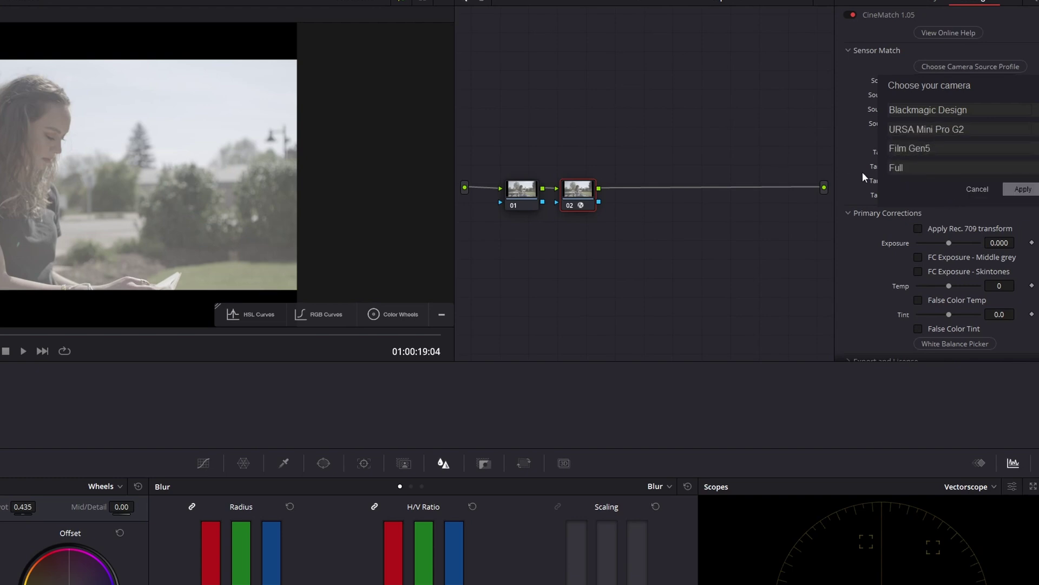
click(1035, 189)
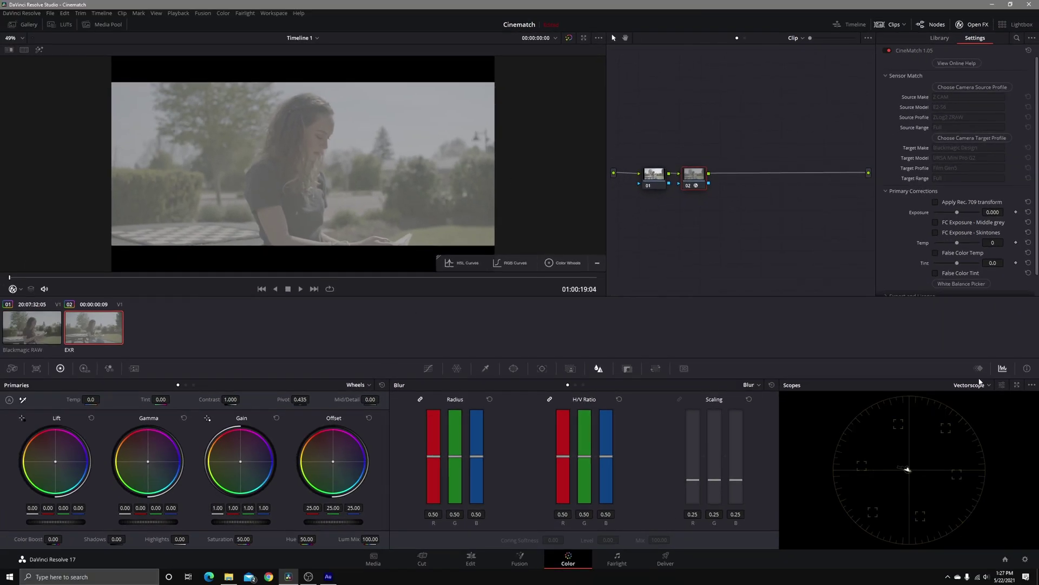
Grab a reference still of clip 01, the Blackmagic RAW shot.
click(12, 329)
right_click(317, 118)
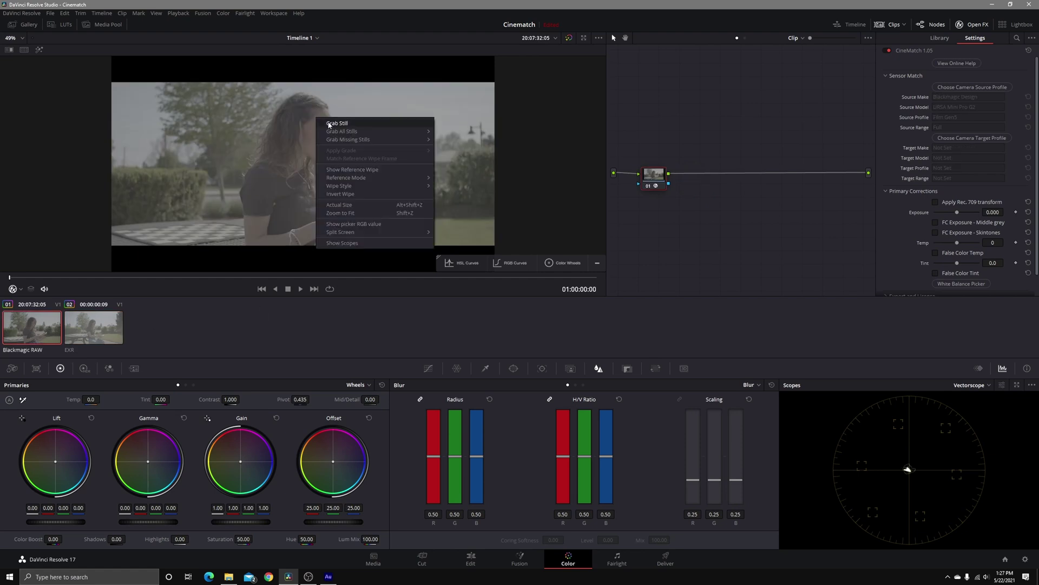
click(329, 124)
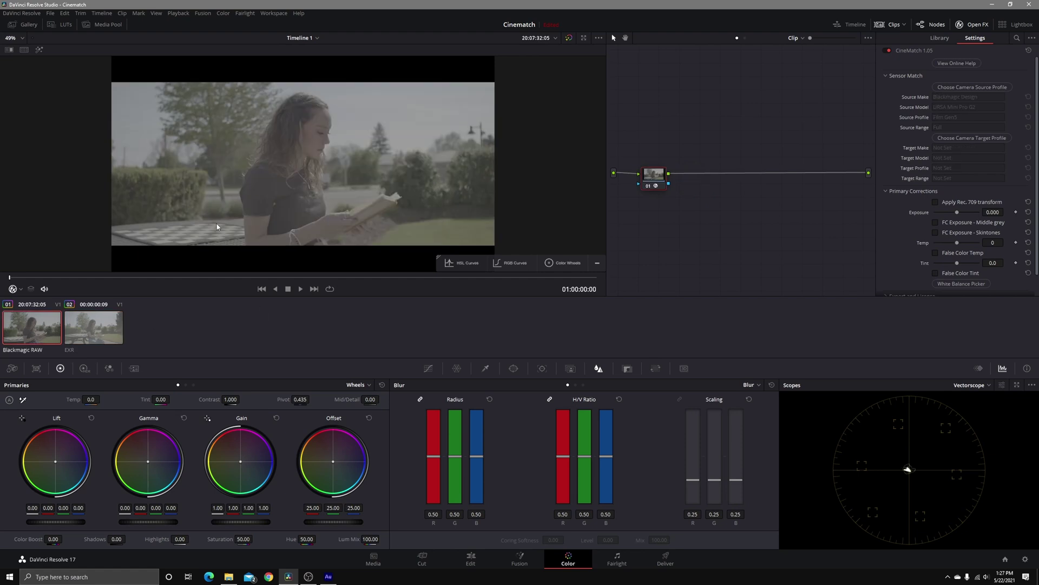
Return to clip 02 and switch the scope from vectorscope to waveform.
click(119, 342)
click(969, 385)
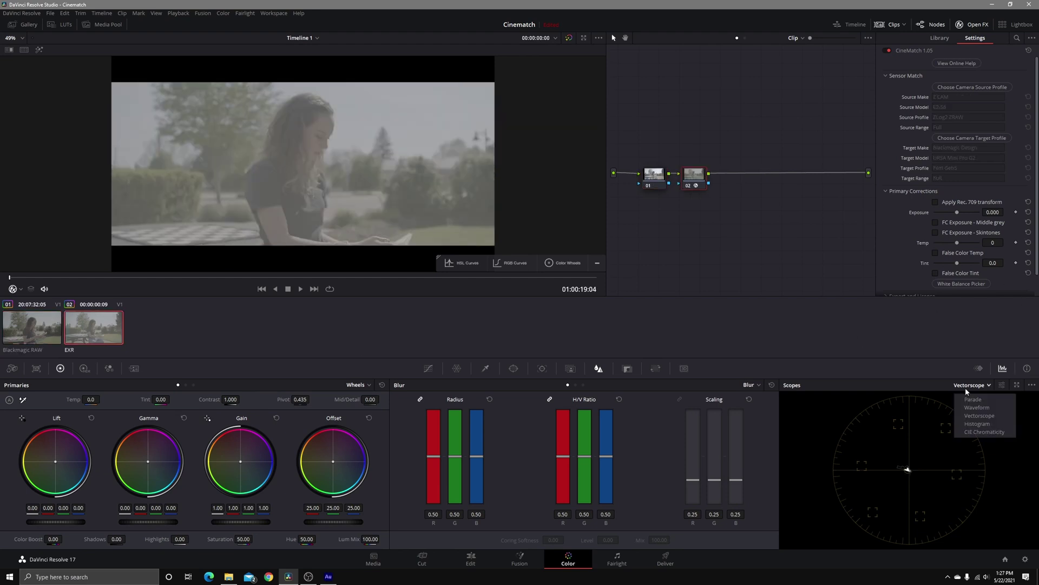
click(990, 408)
Play the new gallery still as a split wipe over clip 02 and position the split.
click(18, 27)
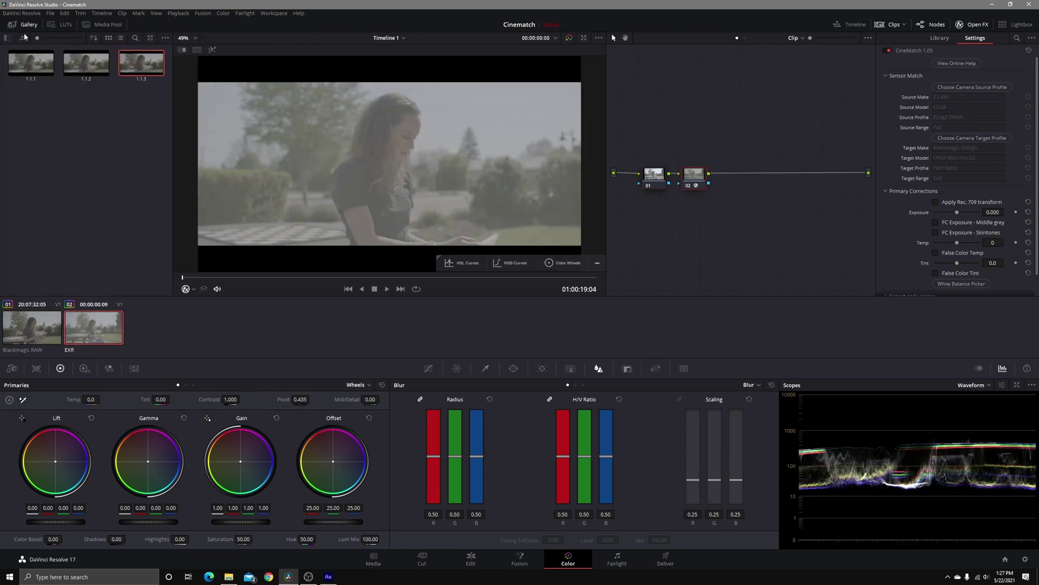
right_click(135, 66)
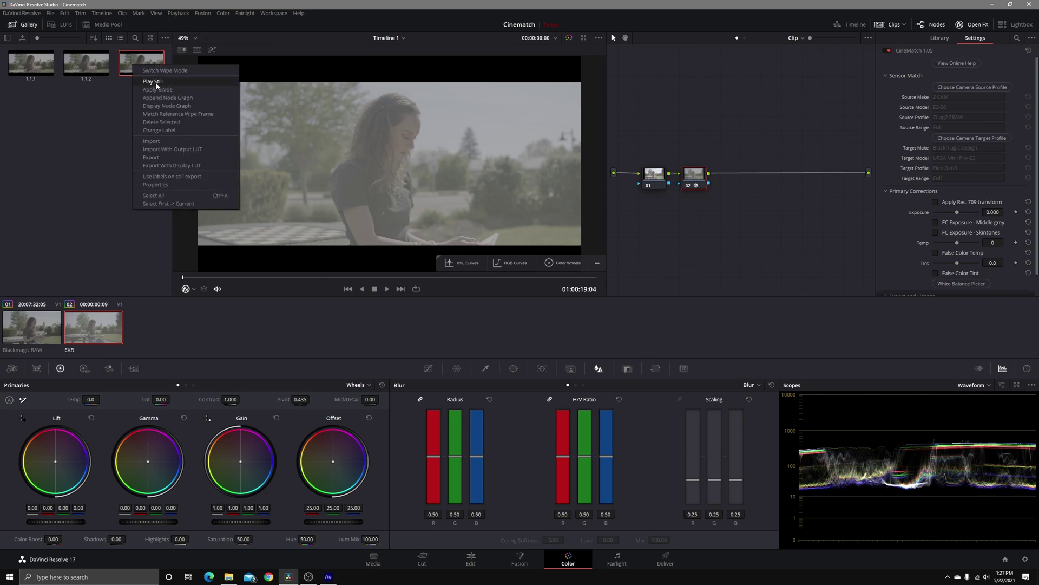
click(157, 81)
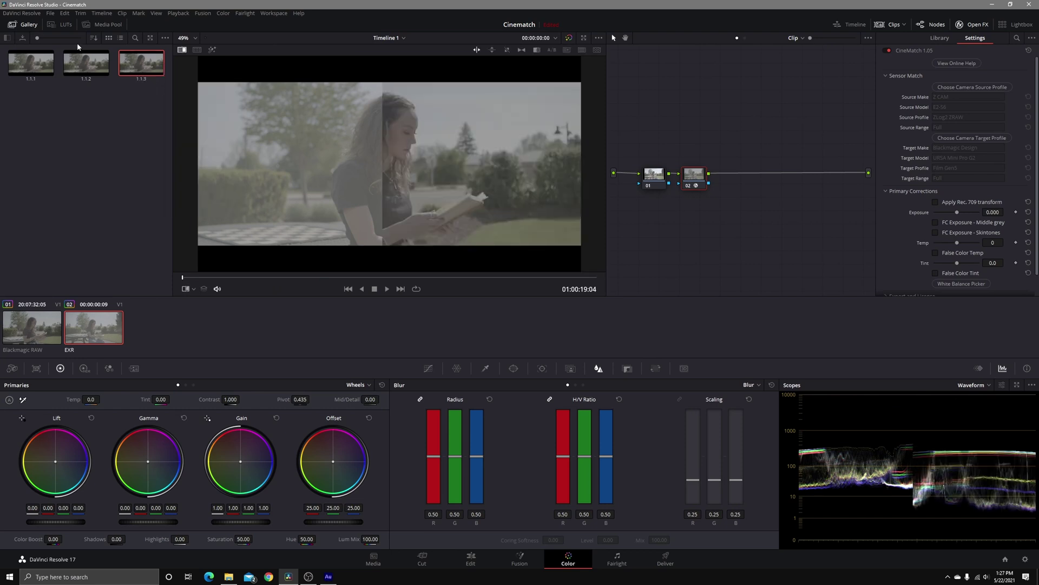
click(17, 24)
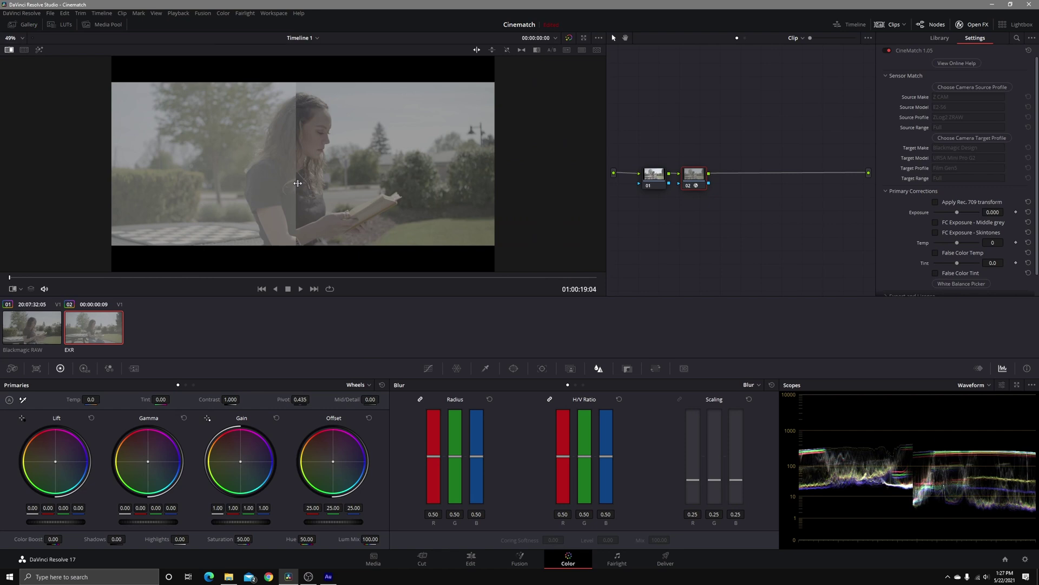
mouse_move(297, 183)
mouse_down()
mouse_move(349, 184)
mouse_move(202, 188)
mouse_move(309, 188)
mouse_move(295, 188)
mouse_up()
drag(297, 187, 301, 186)
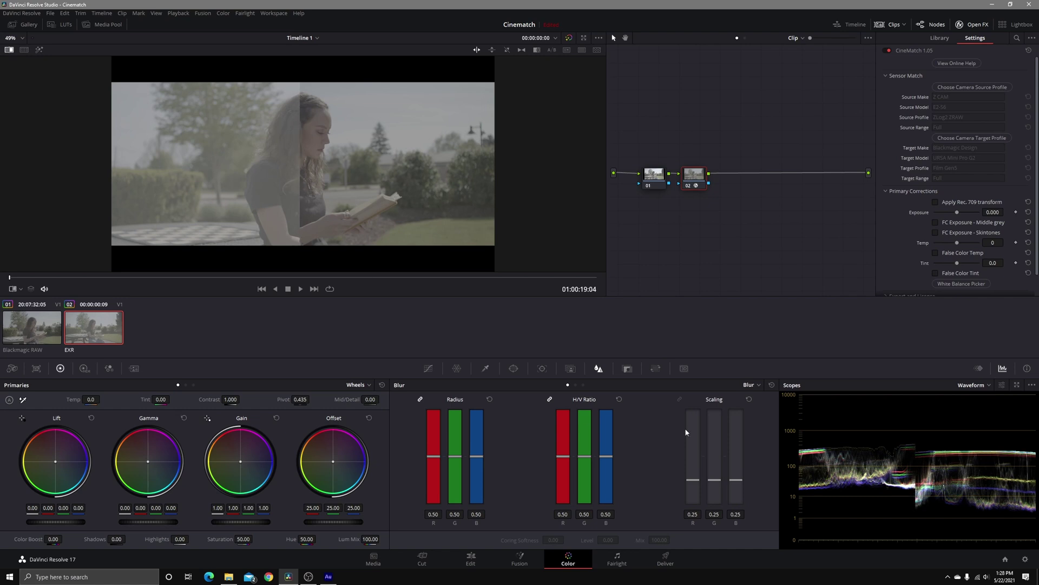
On node 01, set Offset to 16.40, Gamma to -0.04 and Gain to 1.11, checking the wipe.
click(653, 179)
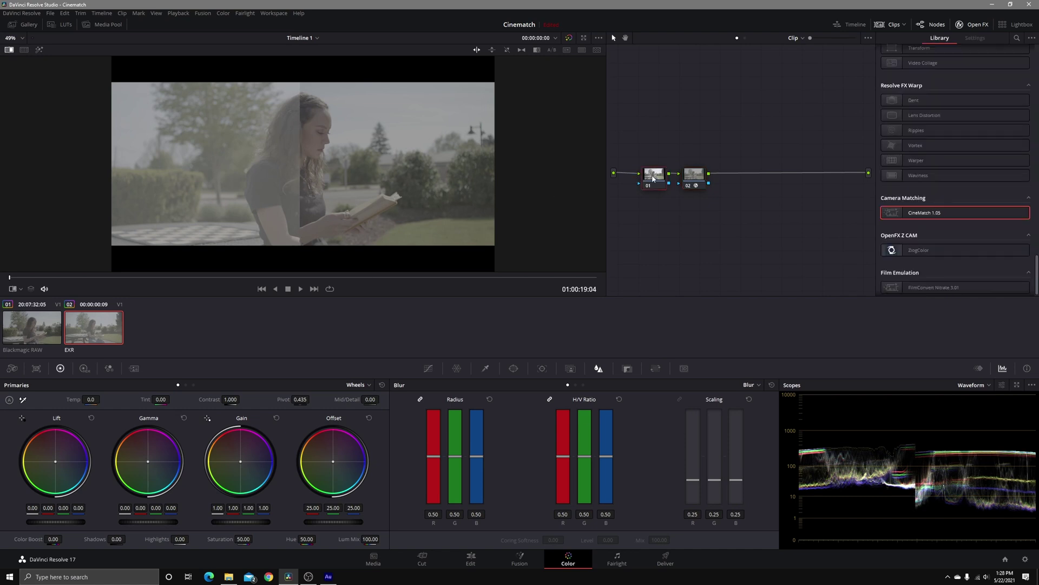
right_click(656, 177)
click(676, 250)
drag(347, 521, 317, 521)
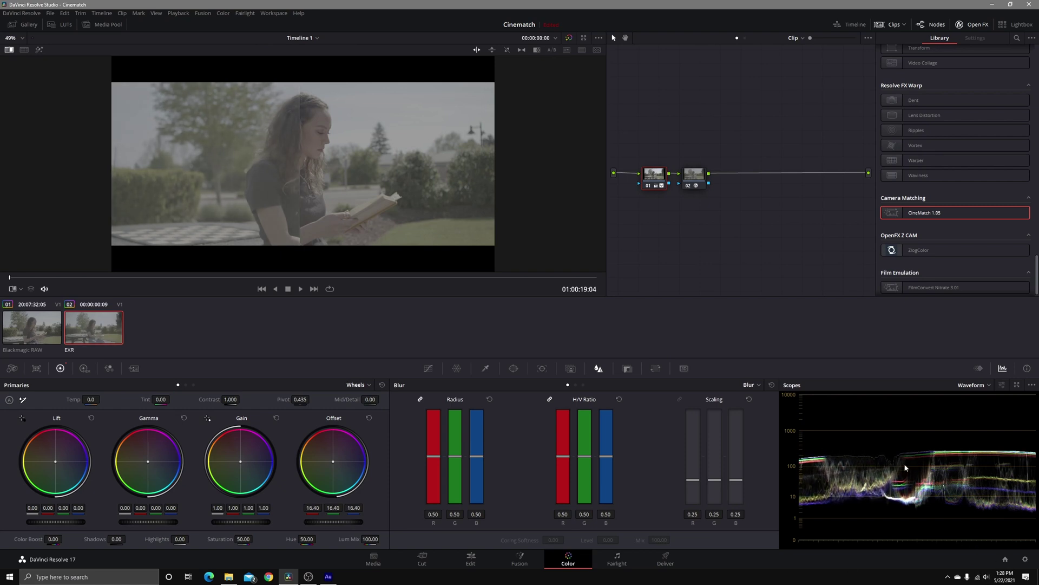
mouse_move(301, 222)
mouse_down()
mouse_move(339, 222)
mouse_move(281, 225)
mouse_up()
drag(147, 521, 143, 521)
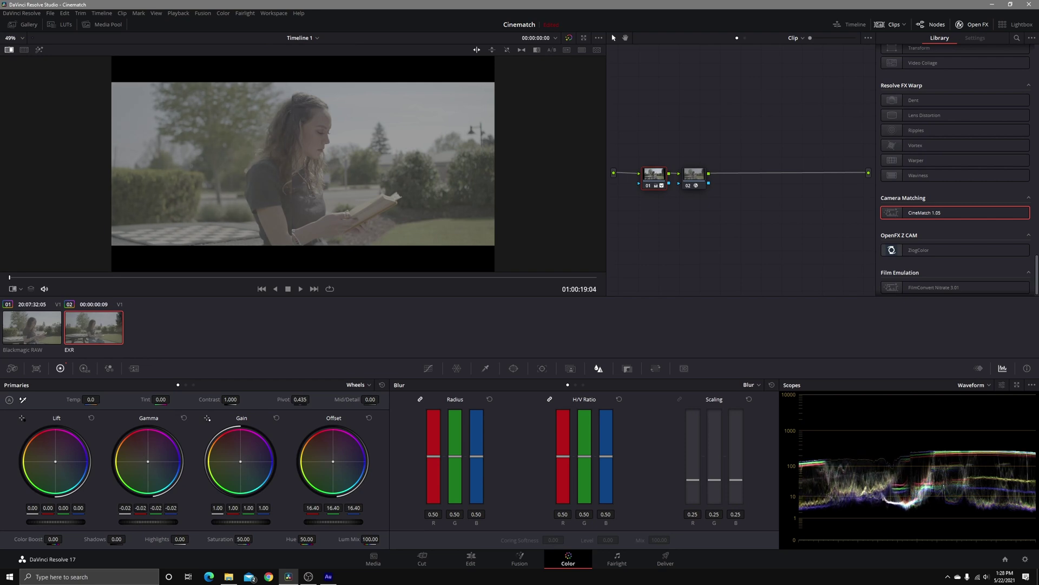
drag(299, 198, 583, 254)
drag(305, 196, 294, 215)
drag(240, 521, 275, 521)
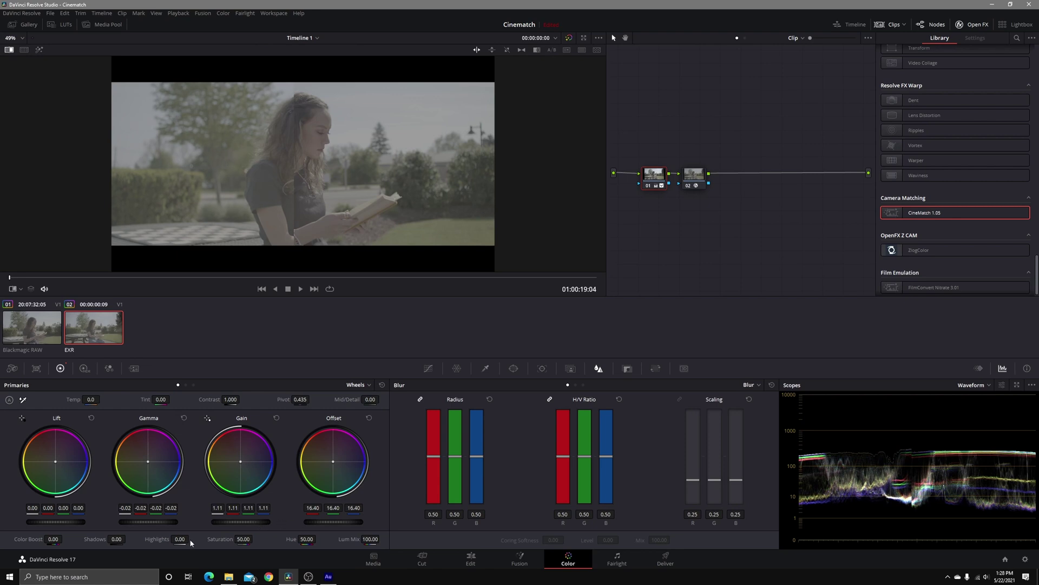
drag(148, 522, 143, 521)
drag(315, 222, 297, 233)
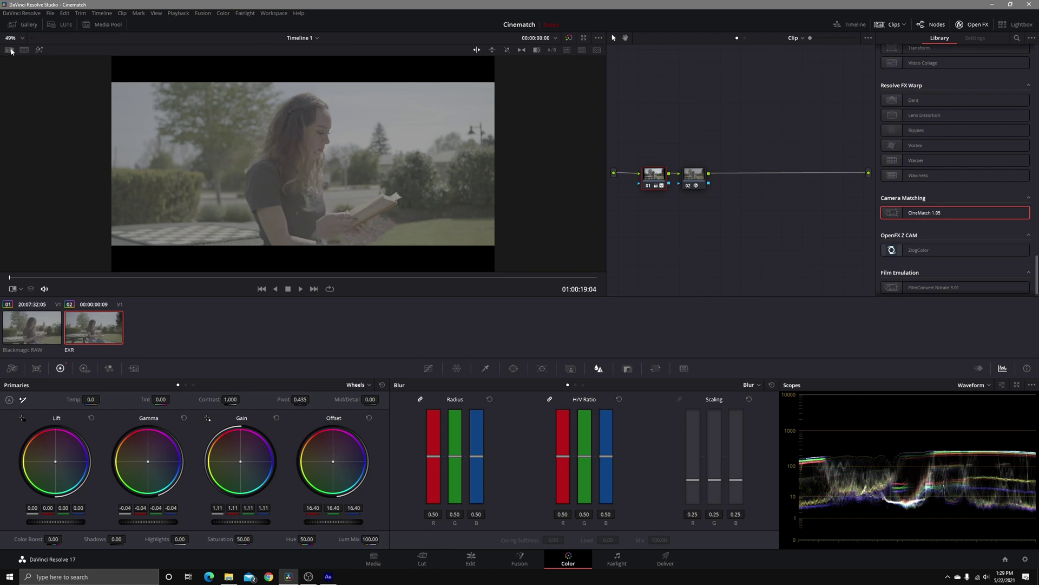
Enable CineMatch's Apply Rec. 709 transform on clip 02 and then on clip 01.
click(303, 160)
click(702, 179)
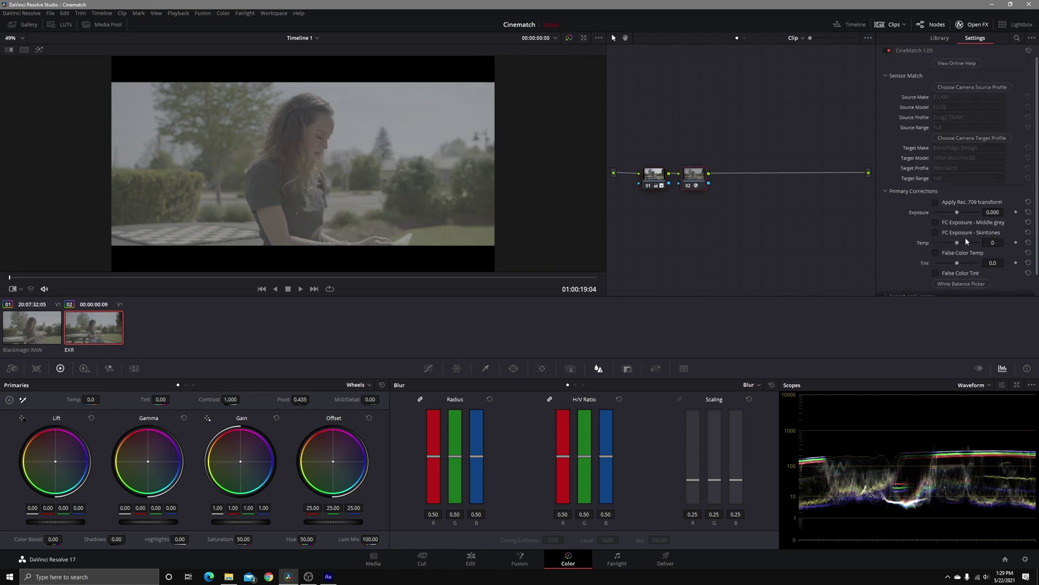
click(937, 202)
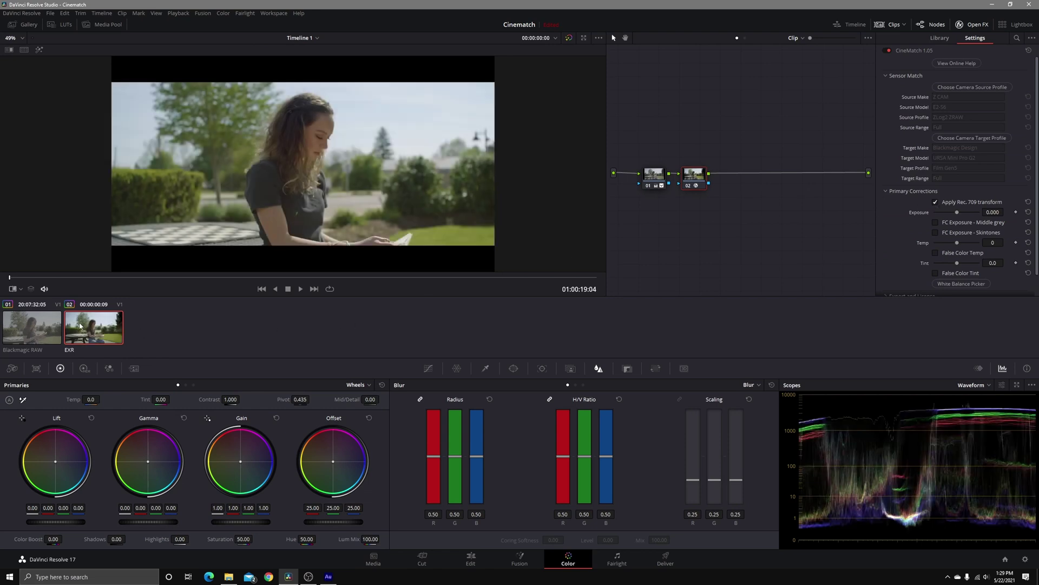
click(40, 339)
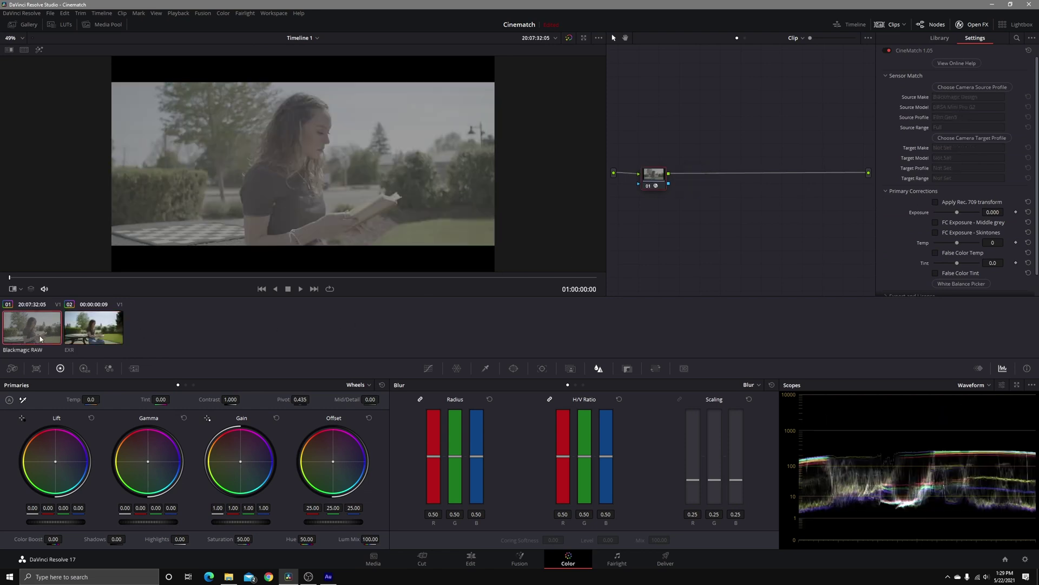
click(936, 202)
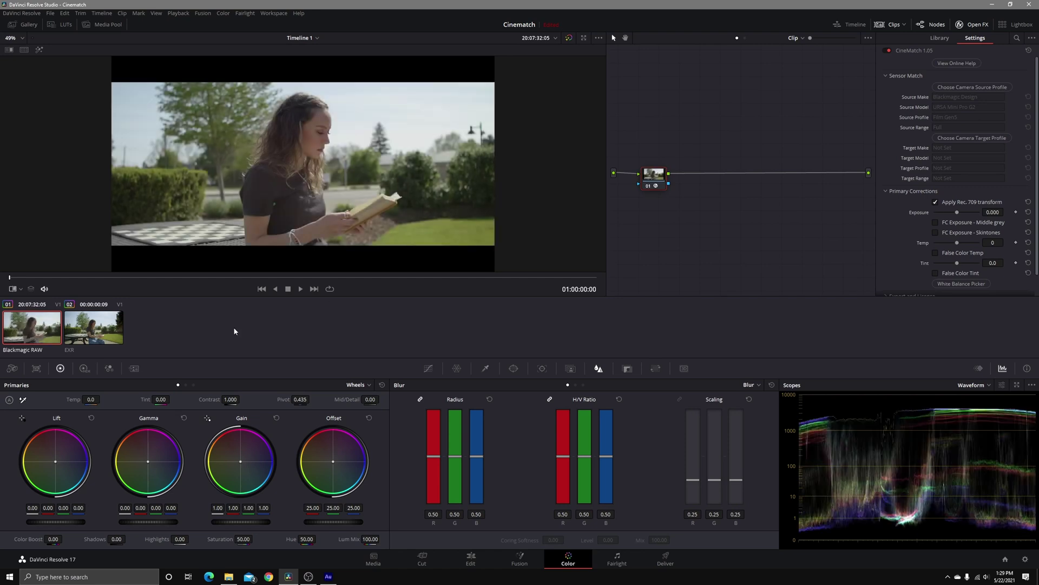
Flip between the two clips with the Up/Down arrow keys to compare, ending on clip 02.
key(Down)
key(Up)
key(Down)
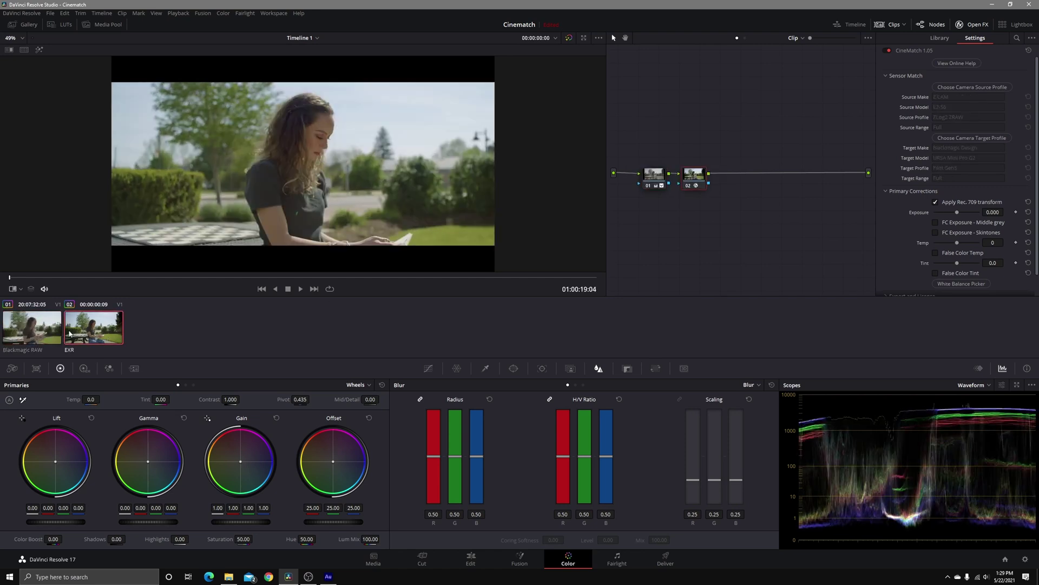
key(Up)
key(Down)
key(Up)
key(Down)
key(Up)
key(Down)
key(Up)
key(Down)
key(Up)
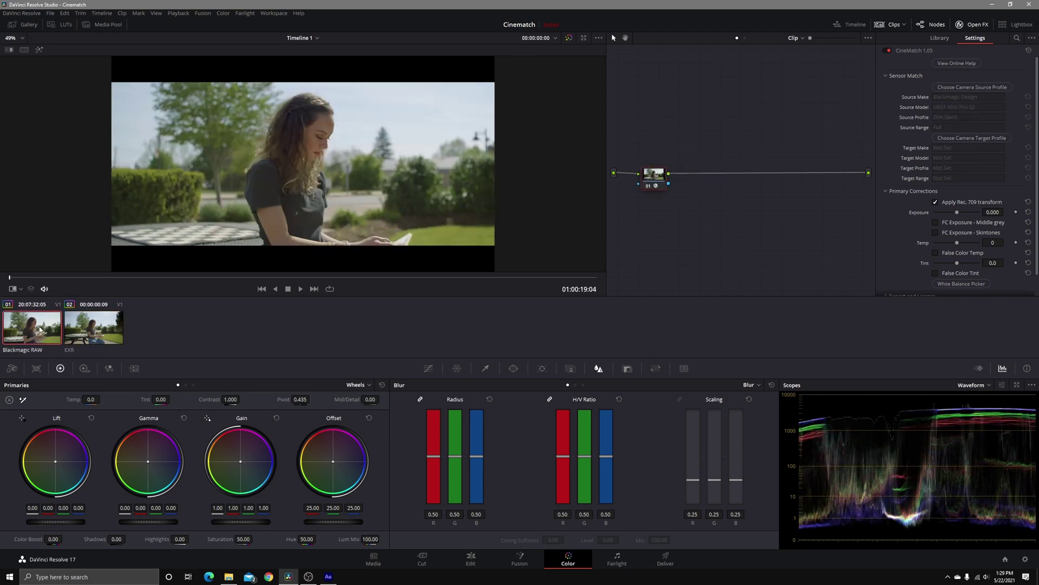
key(Down)
key(Up)
key(Down)
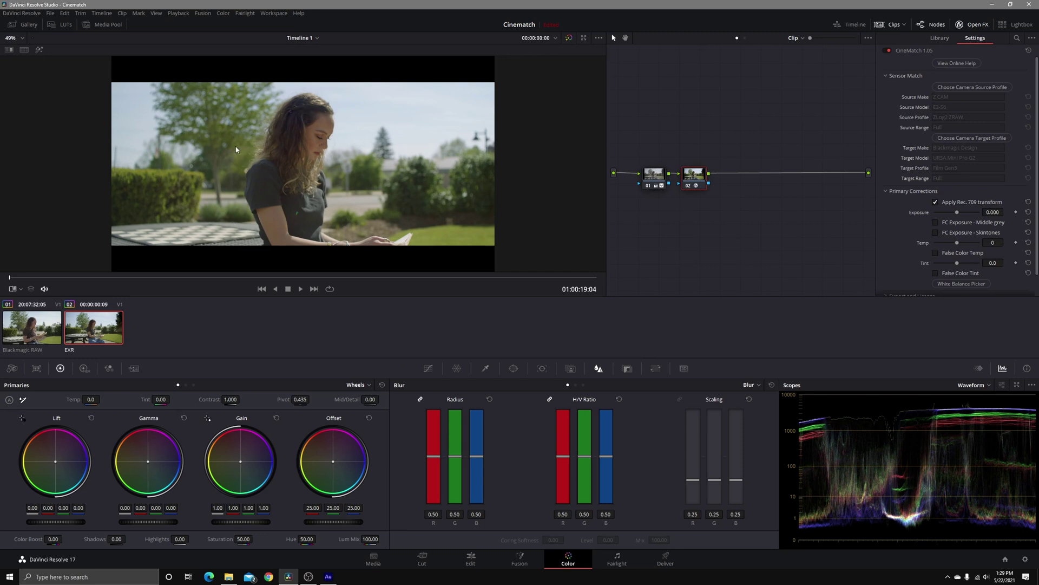
key(Up)
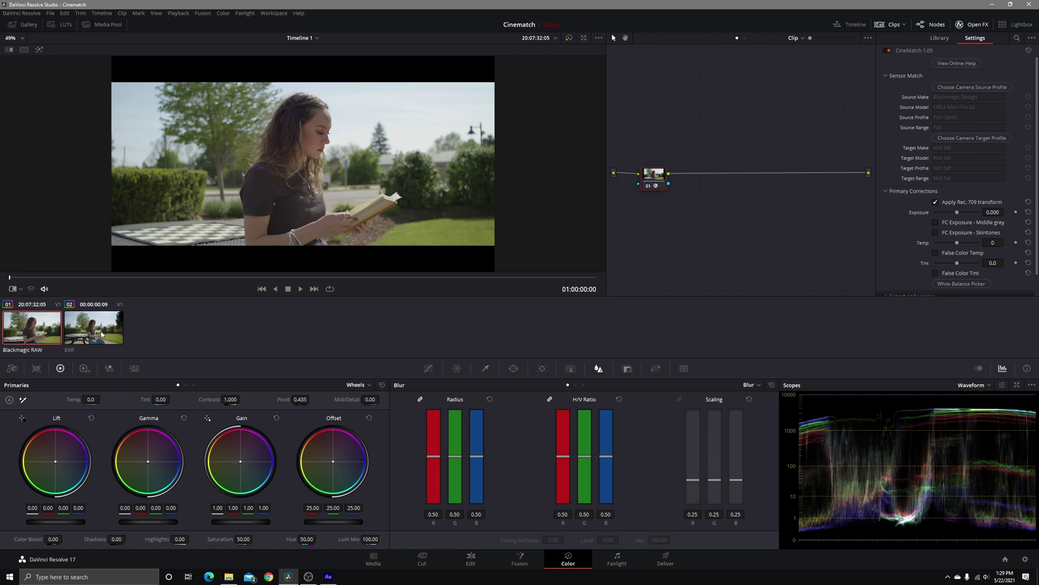
key(Down)
Raise node 01's Mid/Detail to 26.50 and set Blur Radius to 0.45 on the Z CAM clip.
click(653, 174)
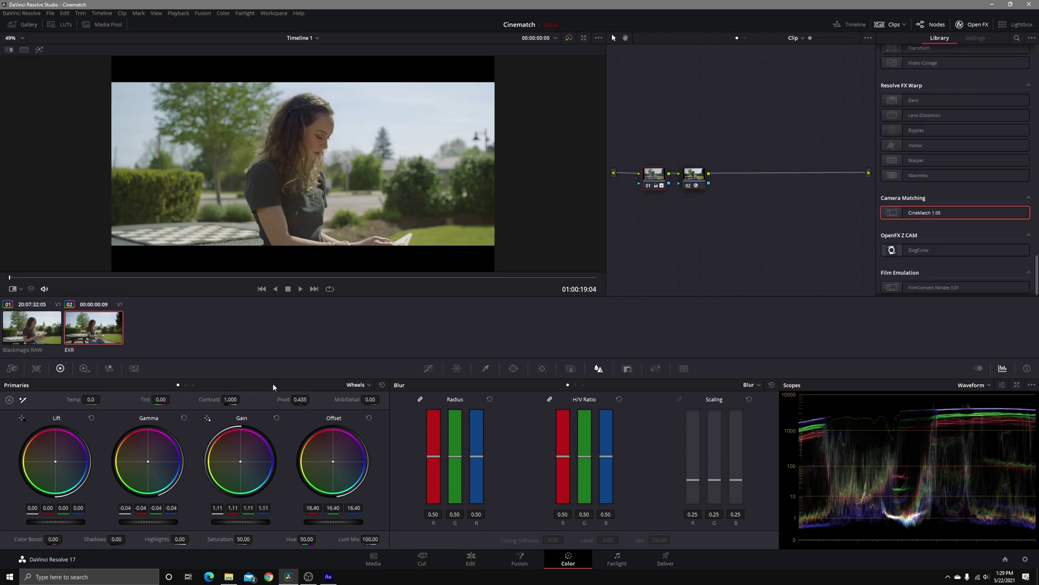
drag(371, 399, 382, 399)
drag(463, 454, 454, 464)
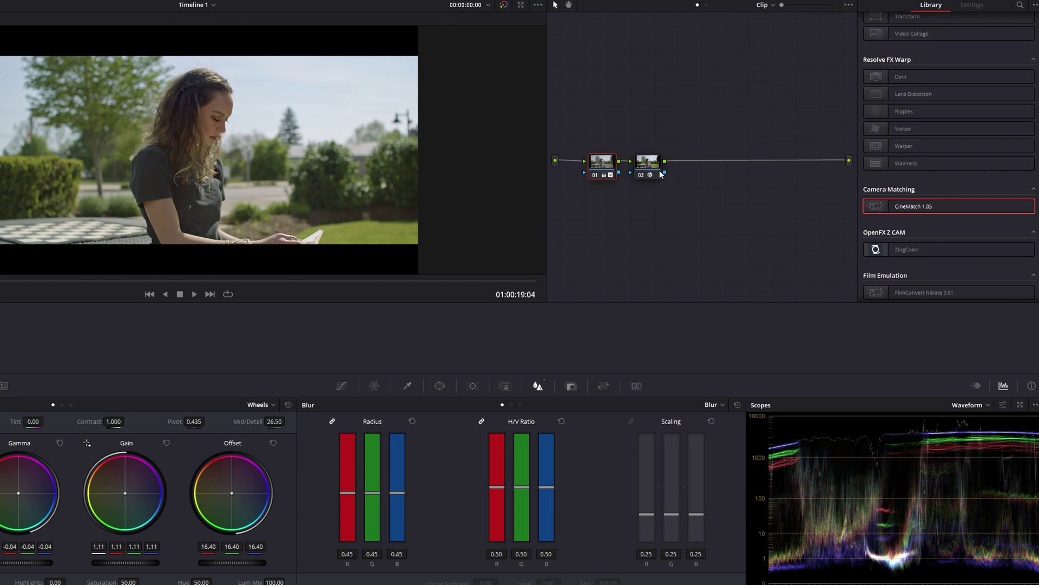
Turn on CineMatch's False Color Tint view on the selected clip.
click(694, 175)
click(911, 281)
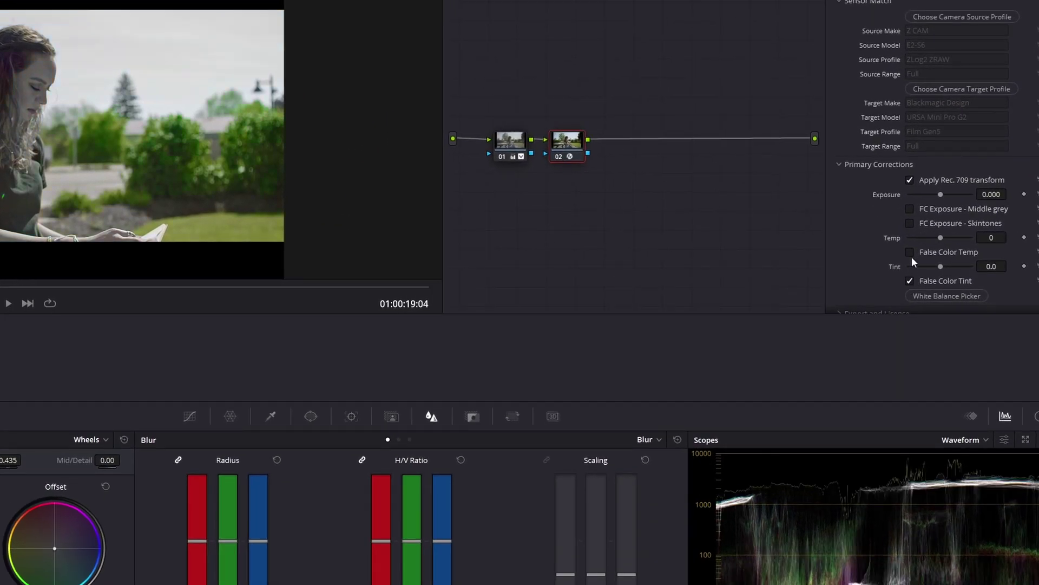
click(912, 252)
click(911, 278)
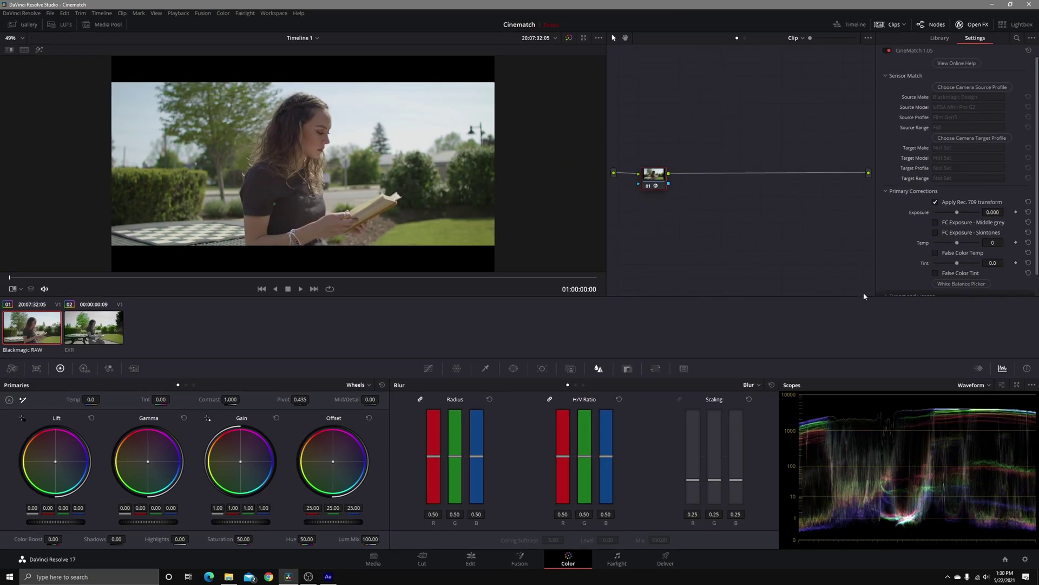
click(937, 272)
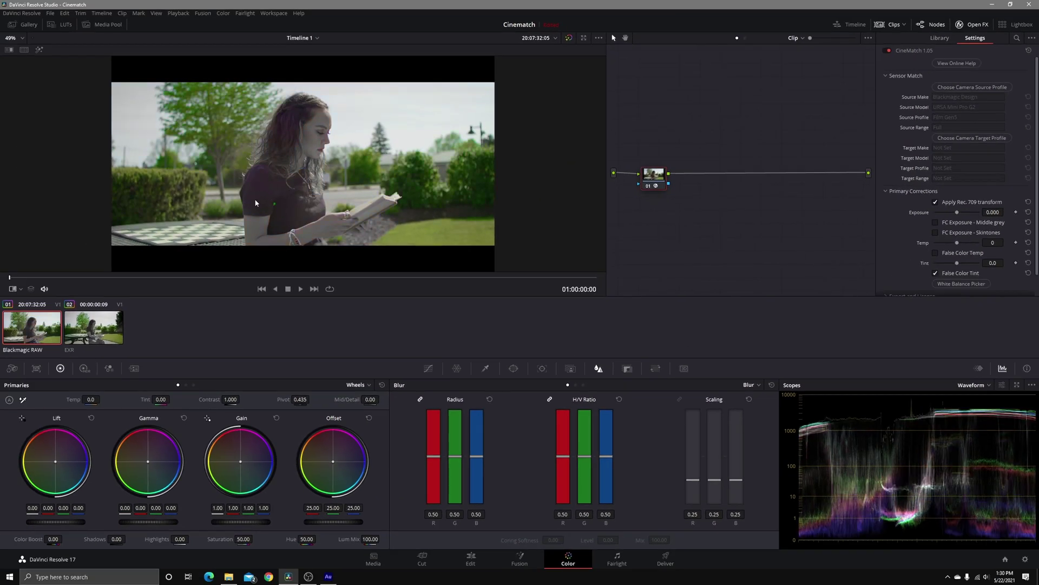
Compare both clips and raise the EXR clip's CineMatch Tint to 27.9.
click(101, 338)
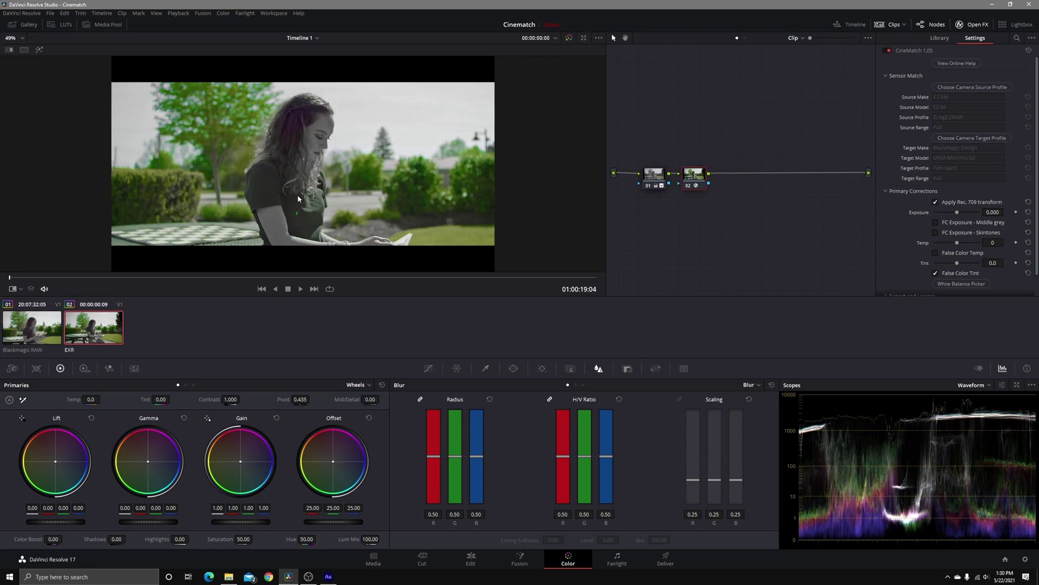
click(32, 326)
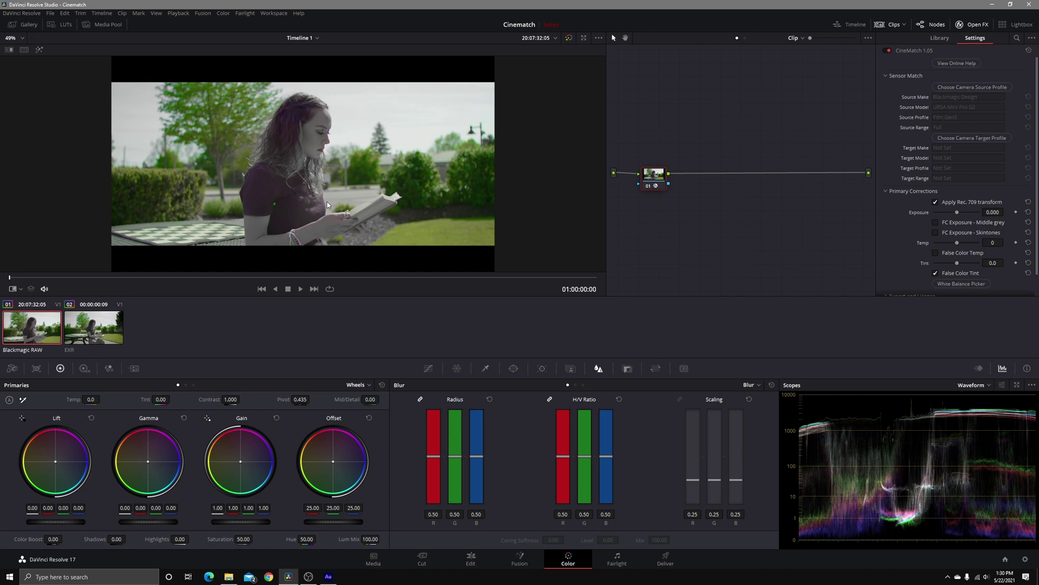
click(79, 335)
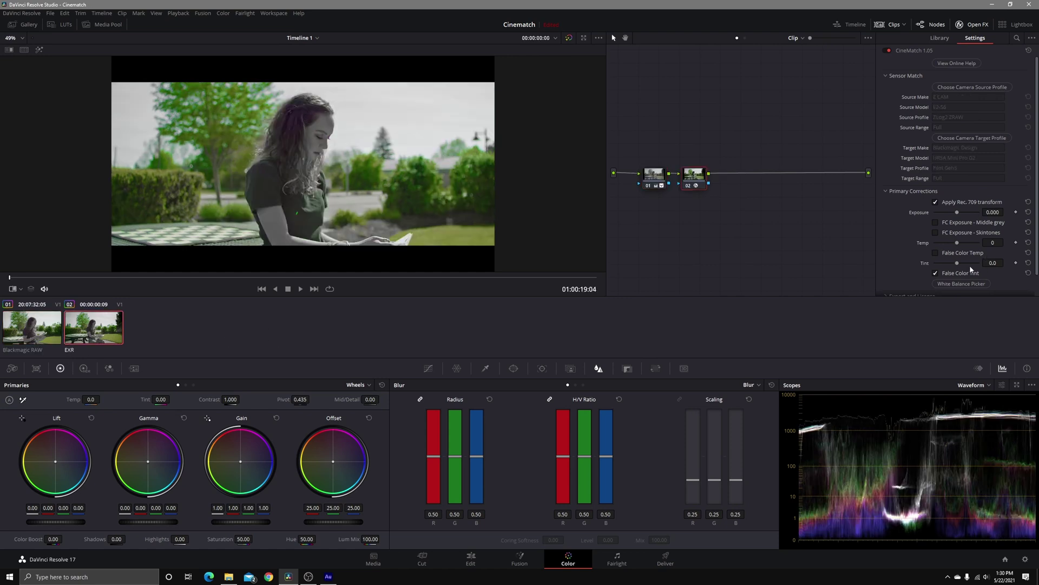
drag(960, 265, 961, 266)
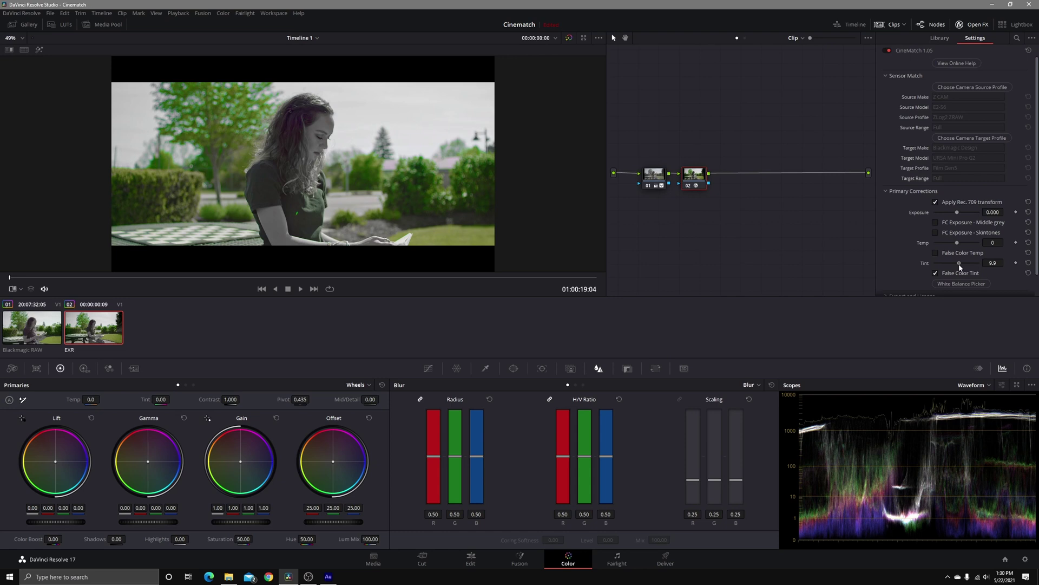
drag(961, 266, 964, 266)
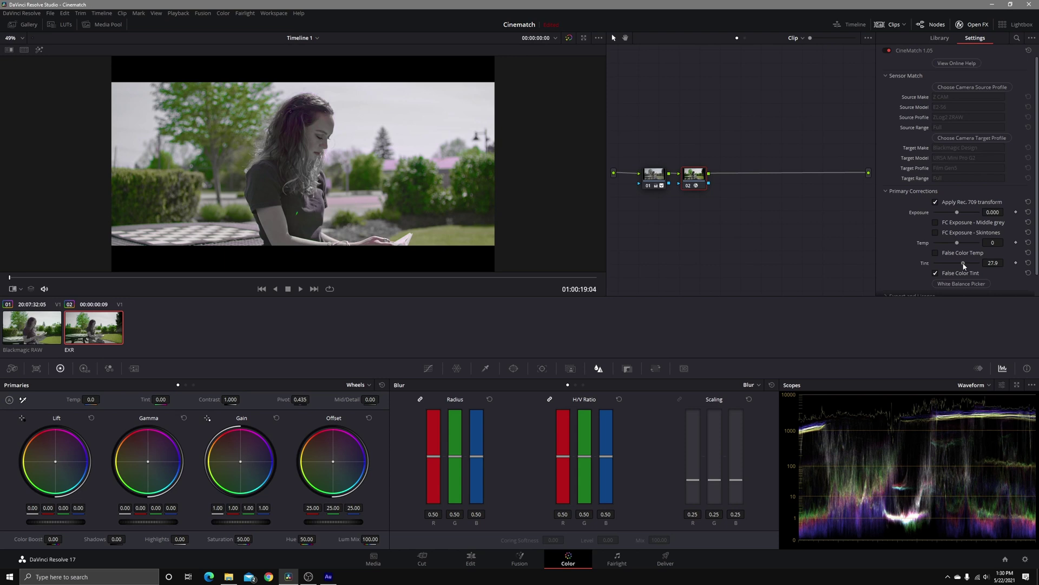
Turn off False Color Tint on both clips and flip between them to compare.
click(936, 273)
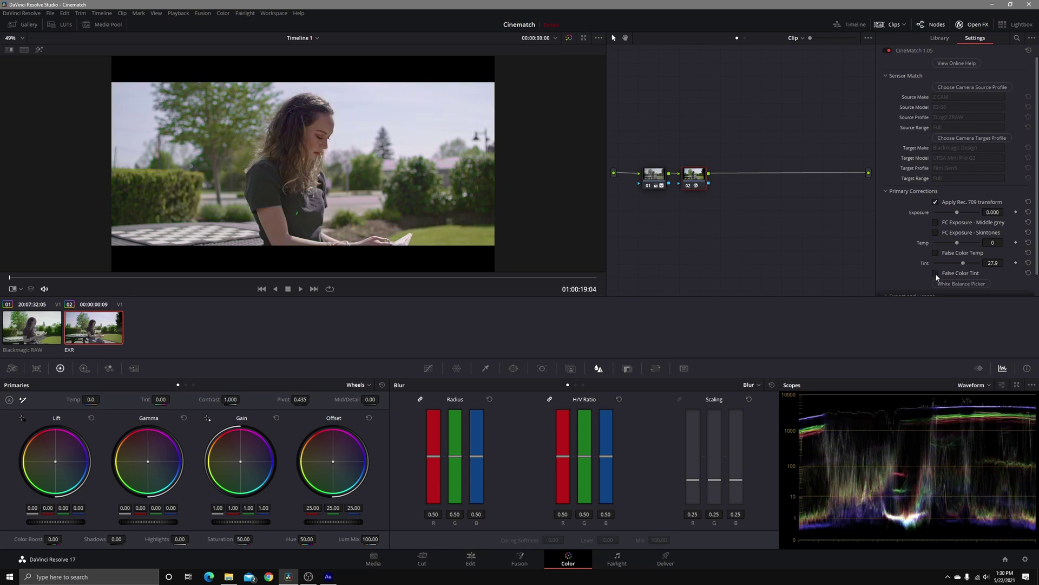
click(37, 335)
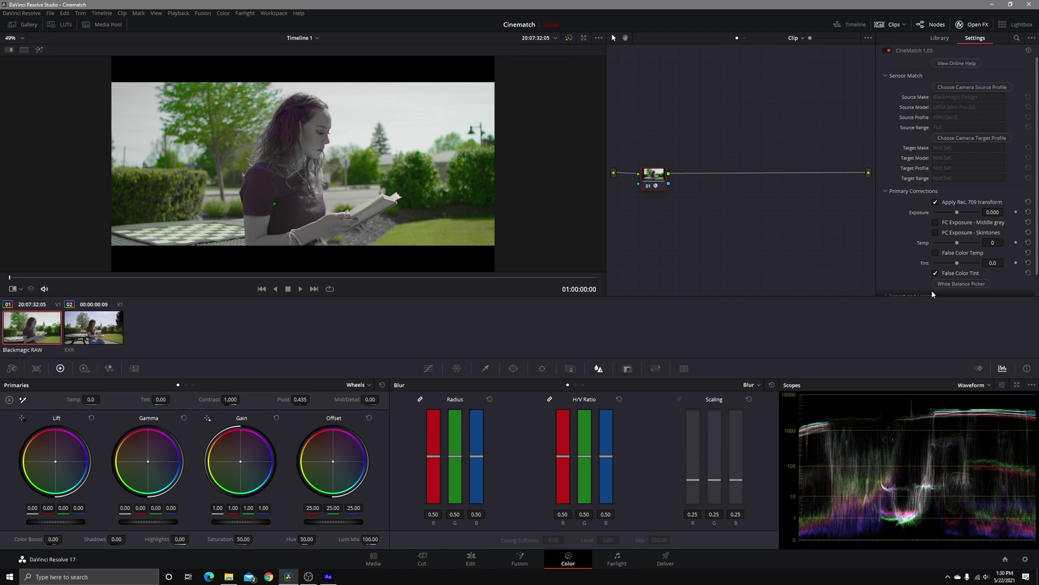
click(936, 274)
click(107, 328)
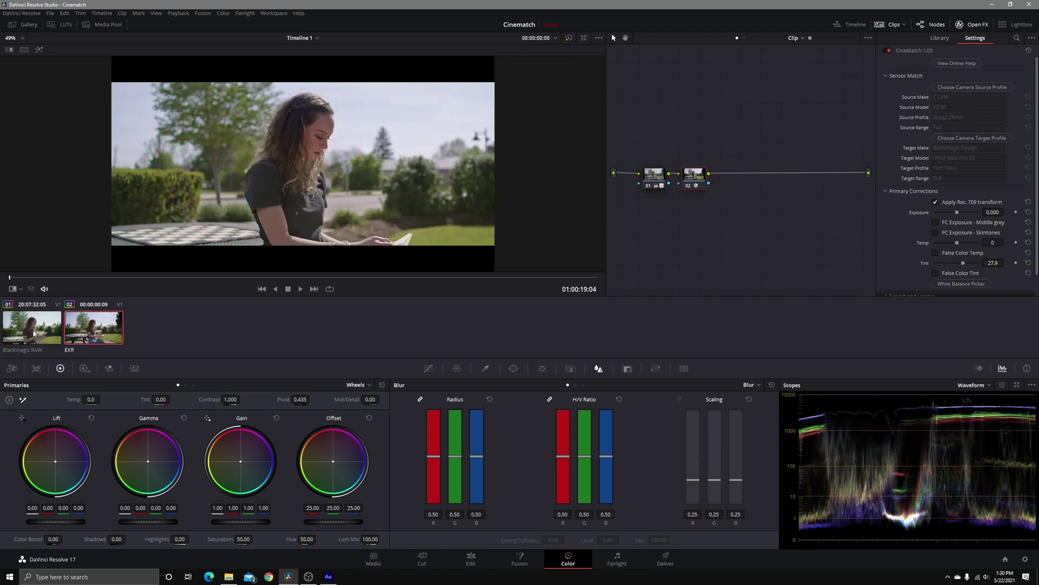
click(34, 334)
click(95, 330)
click(57, 336)
click(92, 332)
click(36, 333)
click(87, 340)
Show CineMatch False Color Temp and compare warmth between the RAW and EXR clips.
click(936, 252)
click(49, 332)
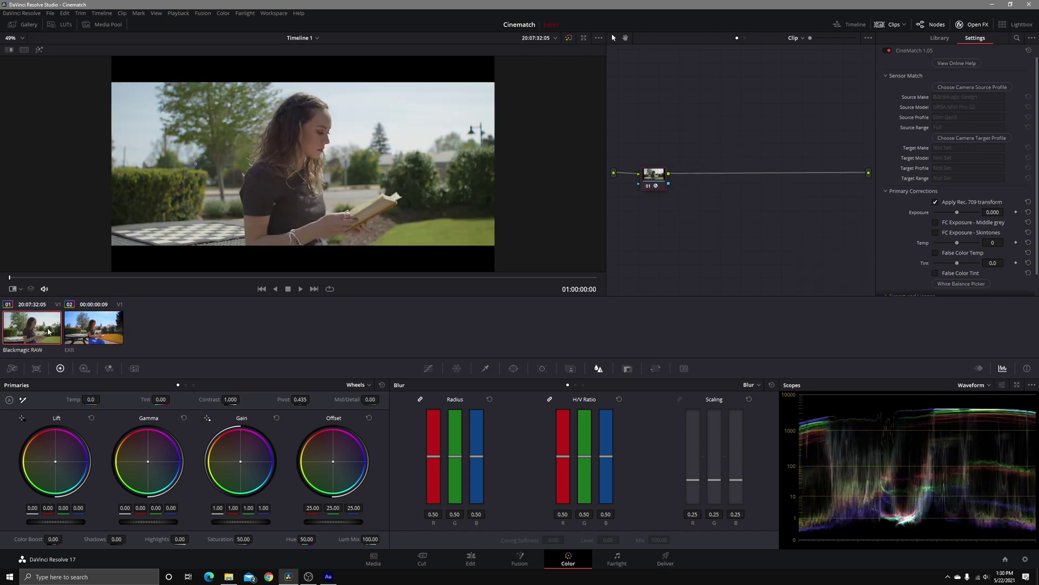
click(936, 253)
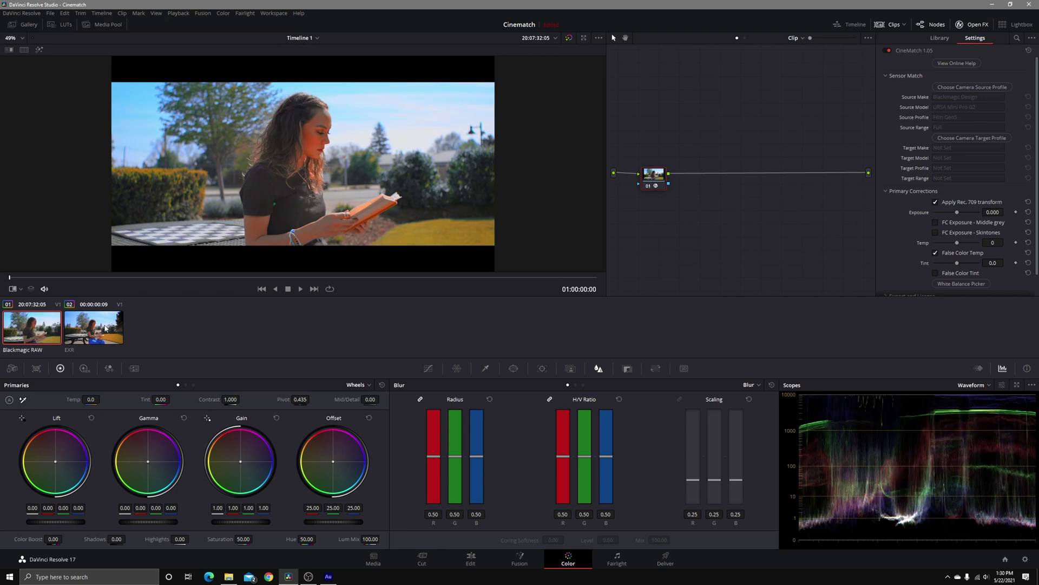
click(92, 340)
click(19, 326)
click(100, 334)
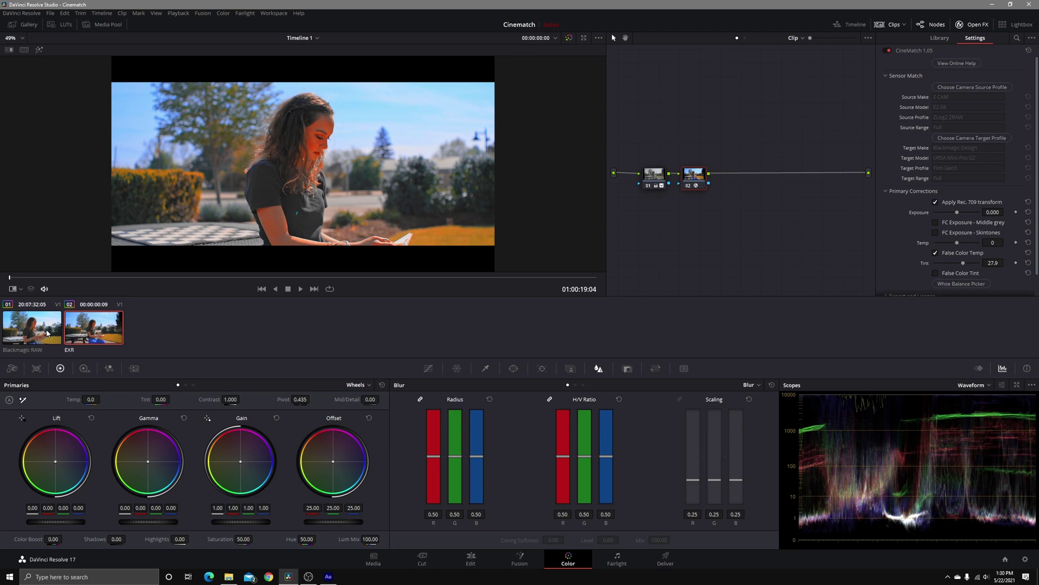
click(47, 334)
click(91, 335)
Turn off False Color Temp on both clips and return to the EXR clip.
click(935, 252)
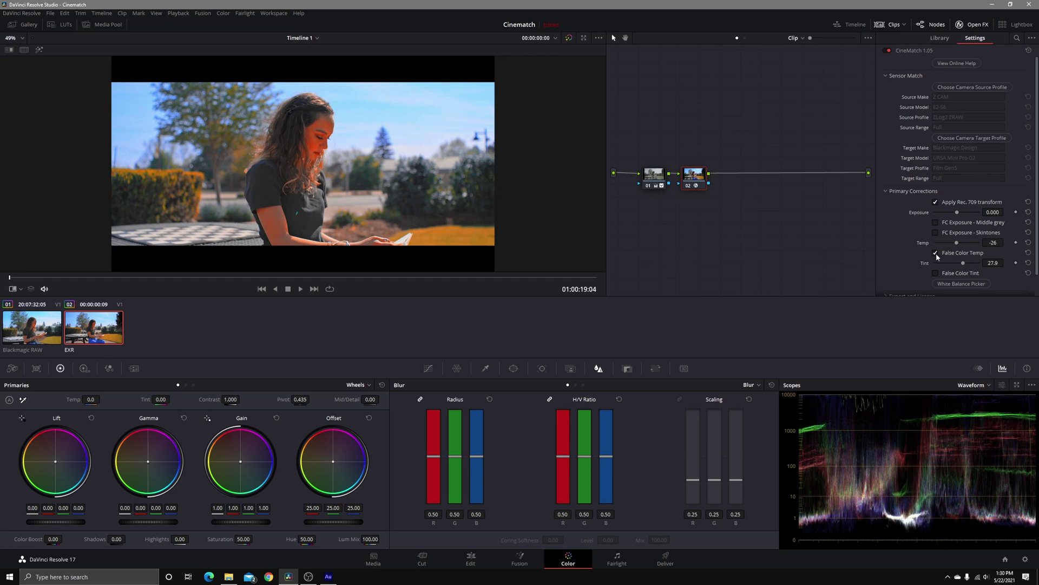
click(36, 338)
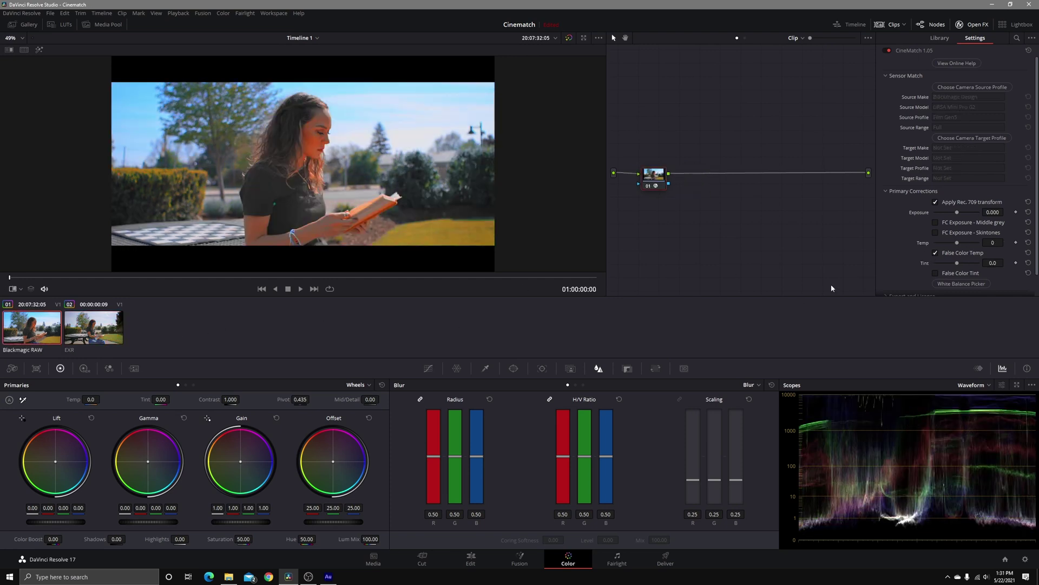
click(936, 253)
click(77, 336)
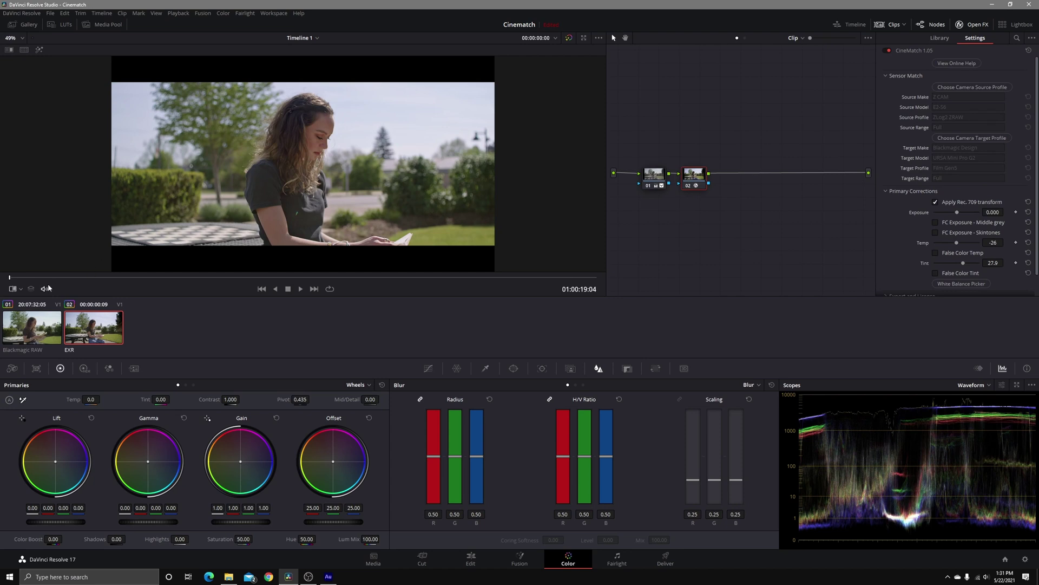
Show the Open FX Overlay and match the EXR sky to clip 01's sky with HSL Curves eyedroppers.
click(17, 290)
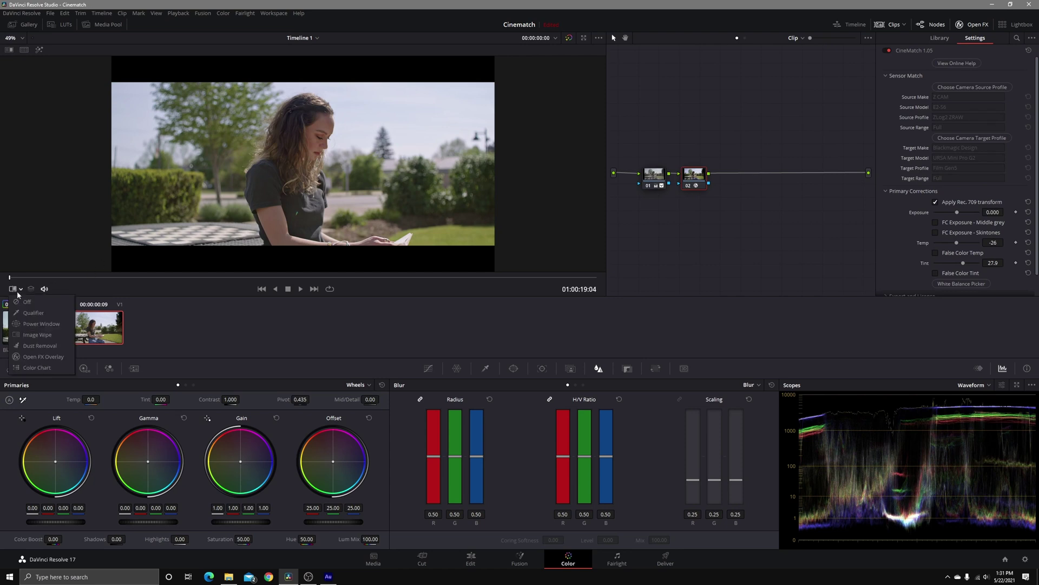
click(43, 357)
click(482, 262)
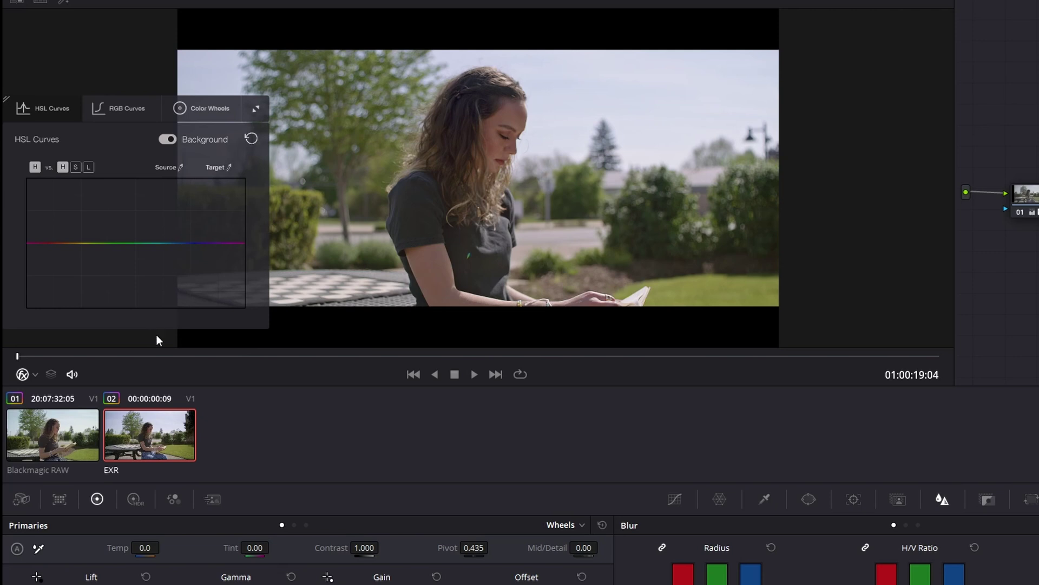
click(181, 167)
click(204, 76)
click(226, 167)
click(18, 413)
Match the EXR grass colour to clip 01's grass with the Source/Target eyedroppers, then collapse HSL Curves.
click(179, 168)
click(706, 288)
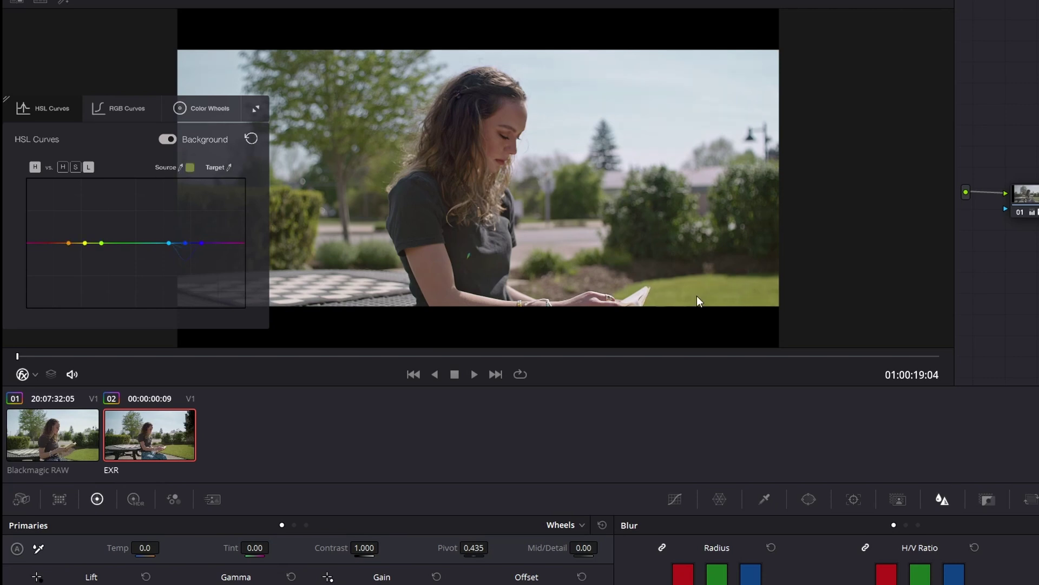
click(230, 167)
click(87, 454)
click(259, 109)
Flip between the two clips to compare the matched sky and grass.
click(86, 449)
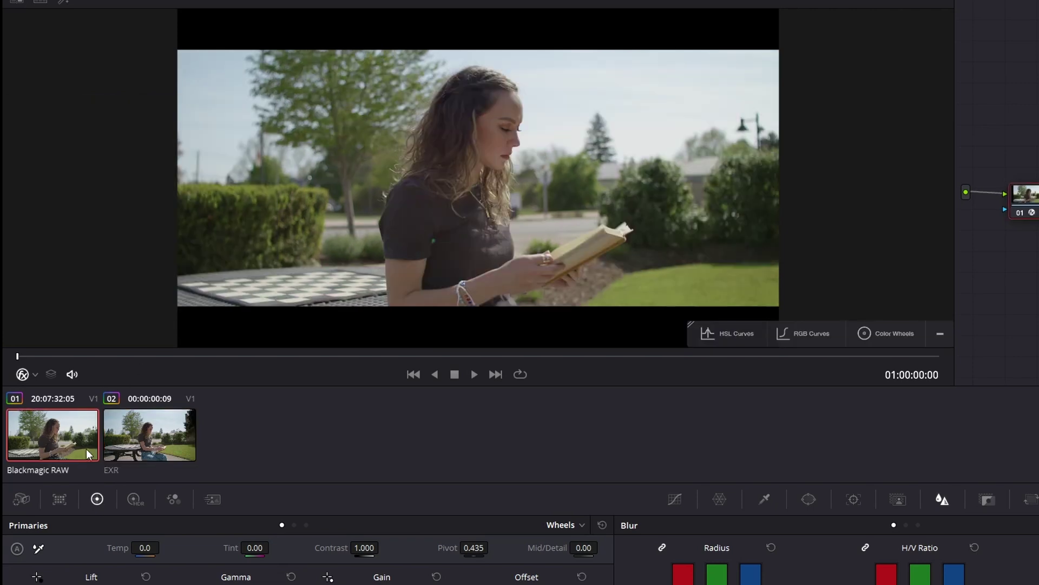
click(129, 444)
click(81, 443)
click(128, 442)
click(94, 439)
click(132, 438)
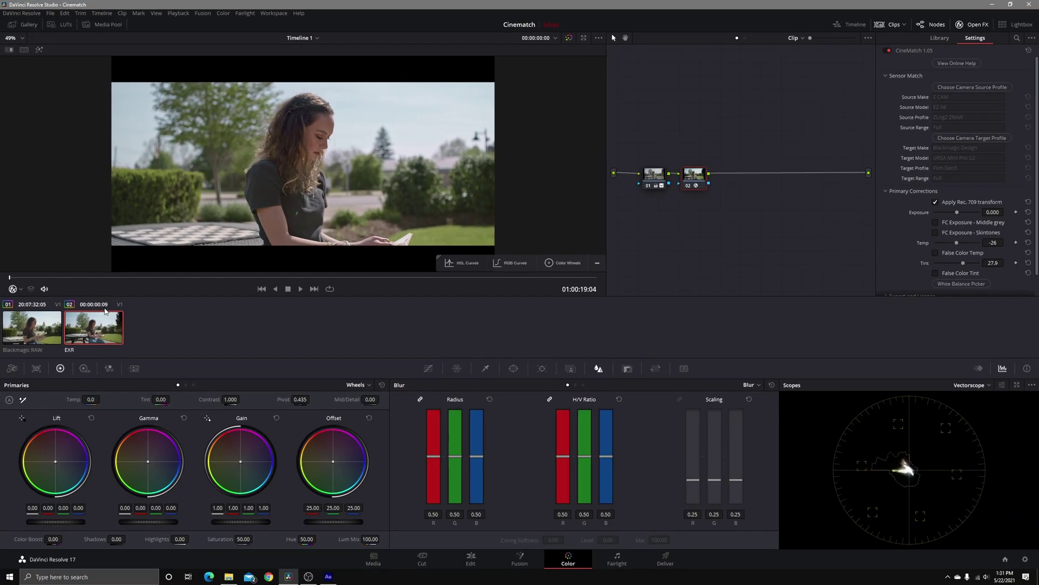
Raise the saturation on the EXR and Blackmagic RAW clips, comparing the two.
click(43, 334)
click(70, 341)
click(558, 264)
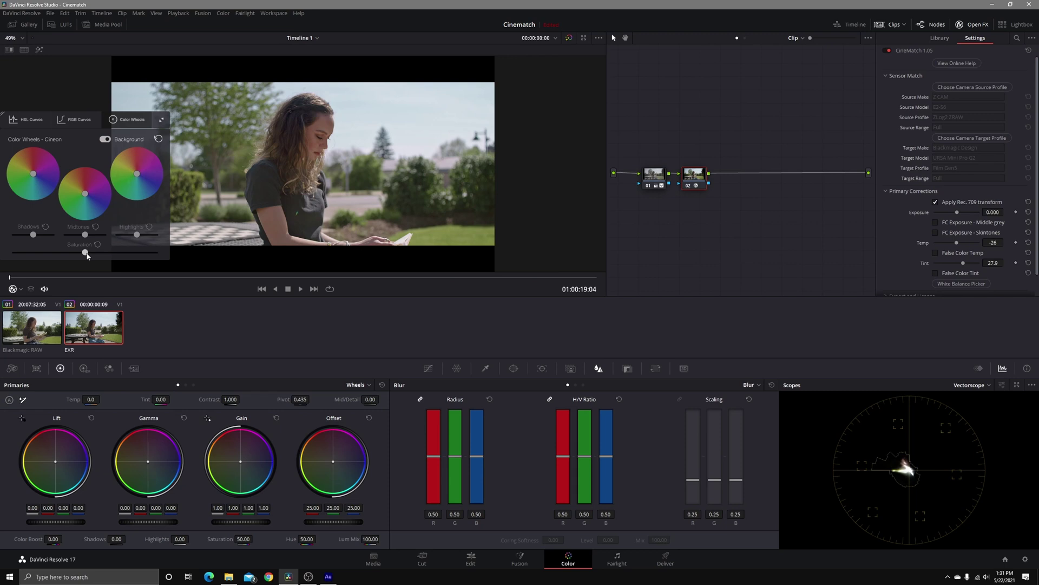
drag(85, 252, 98, 256)
click(42, 323)
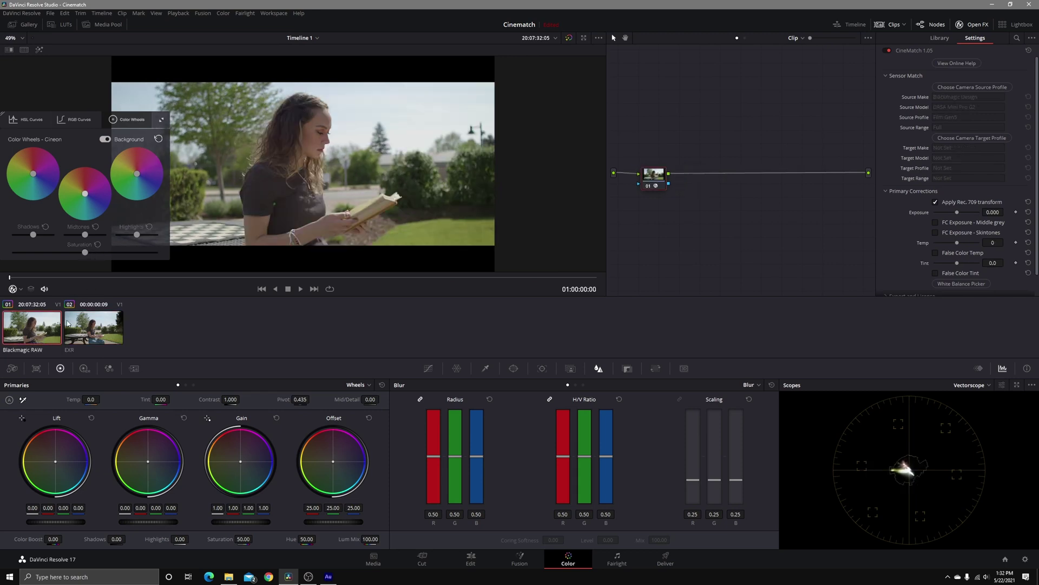
drag(85, 253, 112, 255)
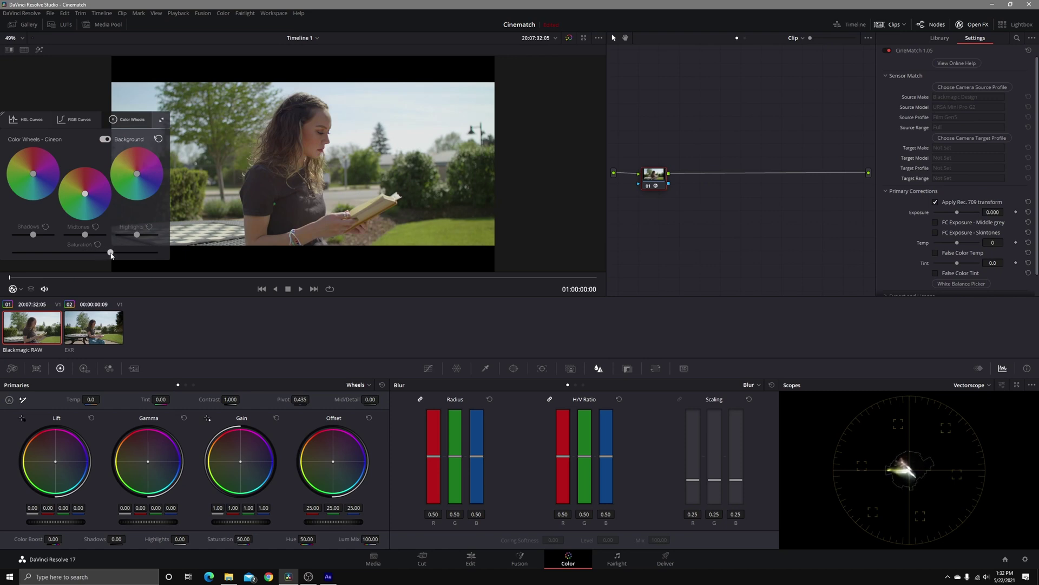
After comparing the clips, set clip 02's CineMatch Temp to 147.
click(95, 341)
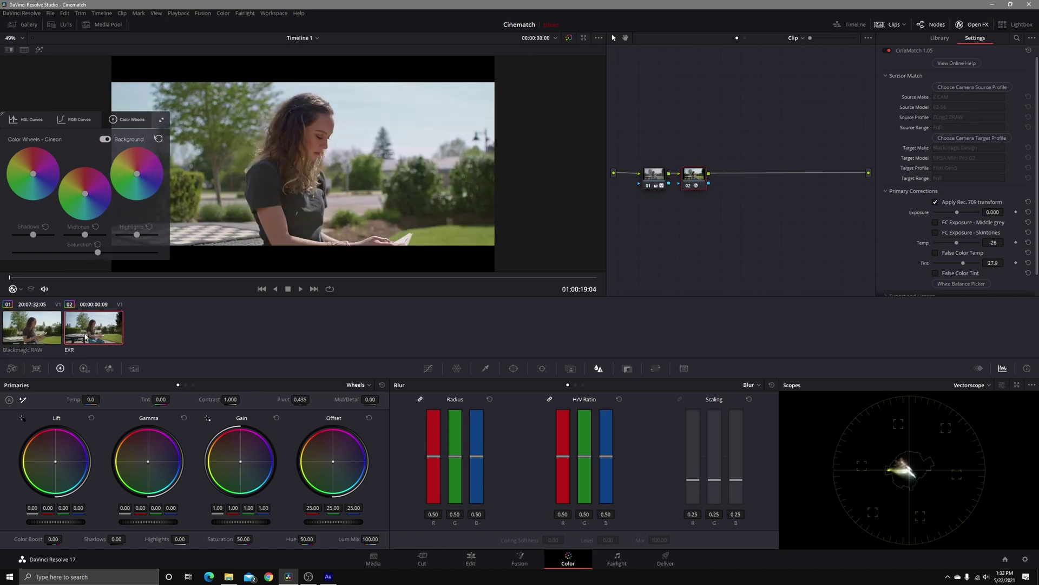
key(Up)
key(Down)
key(Up)
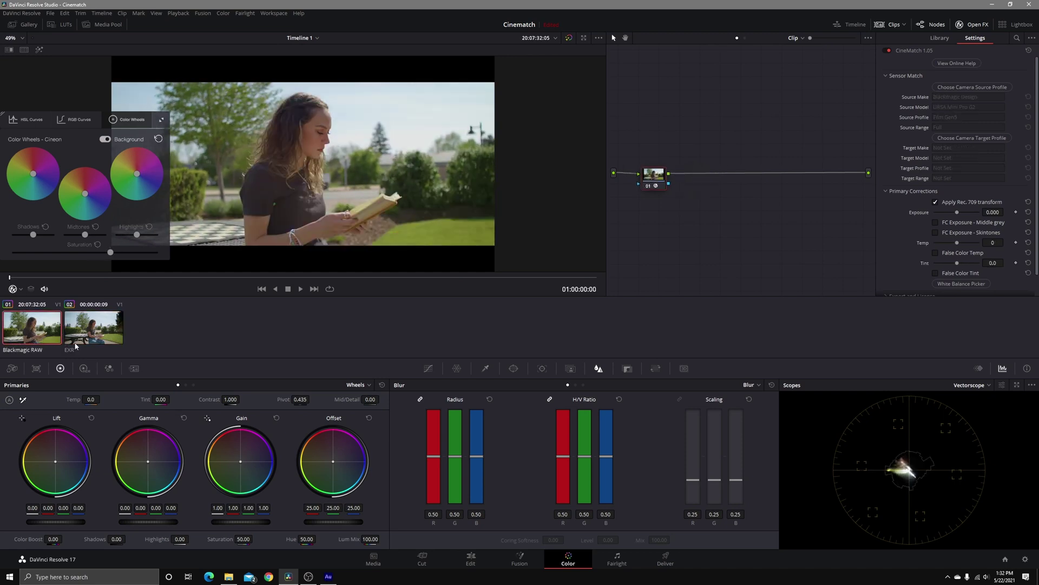
key(Down)
key(Up)
key(Down)
key(Up)
key(Down)
key(Up)
key(Down)
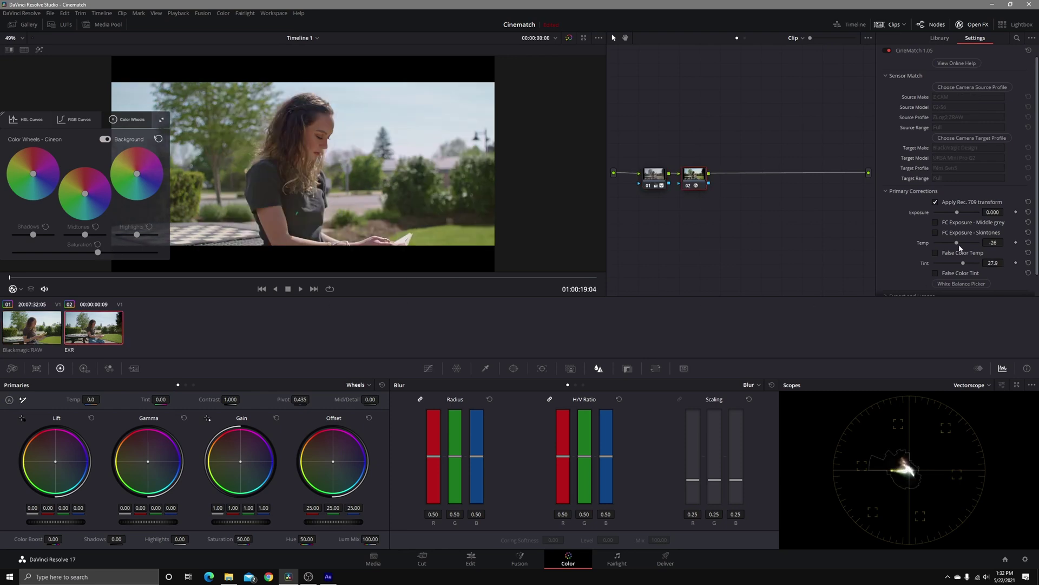
drag(957, 243, 997, 244)
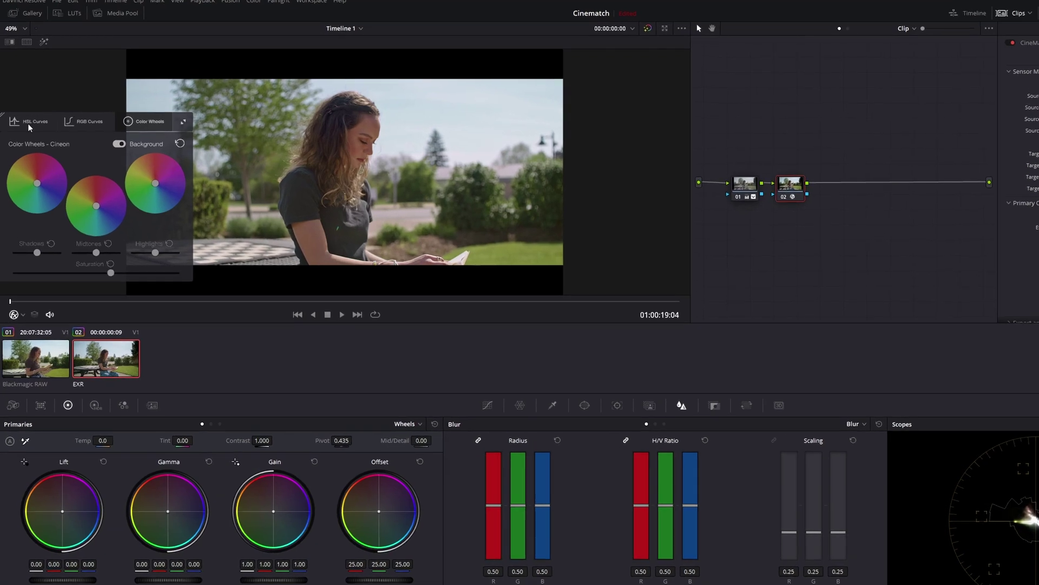
Shift clip 02's yellow hue on the HSL Hue vs Hue curve, checking against clip 01.
click(29, 122)
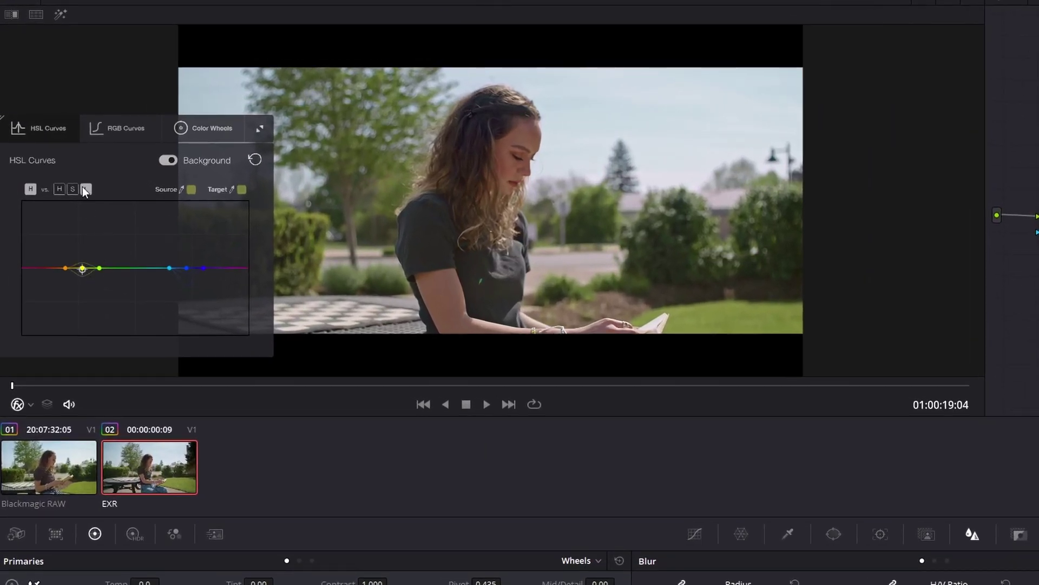
click(58, 189)
drag(82, 264, 84, 267)
click(63, 454)
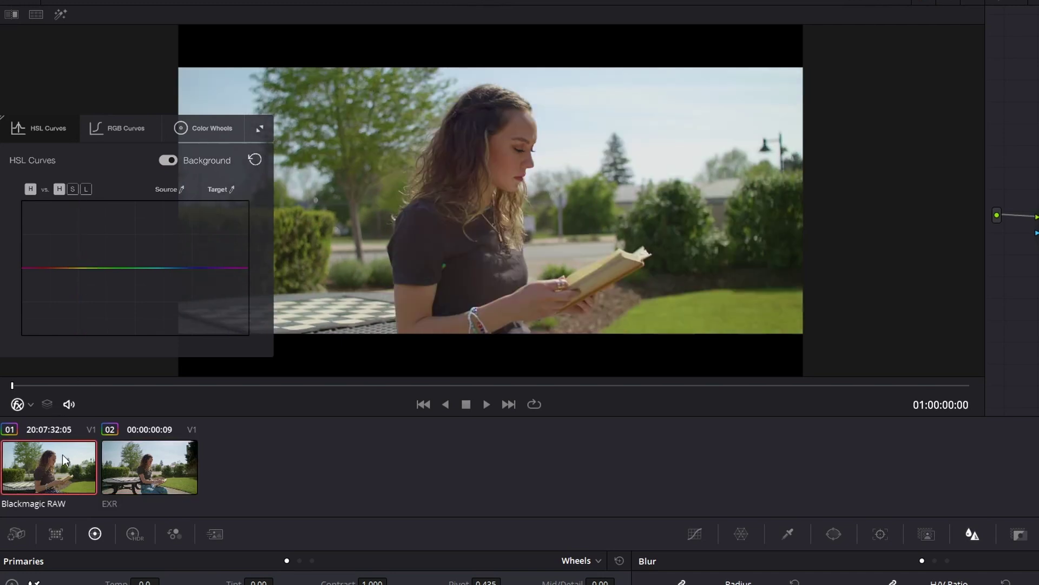
click(142, 466)
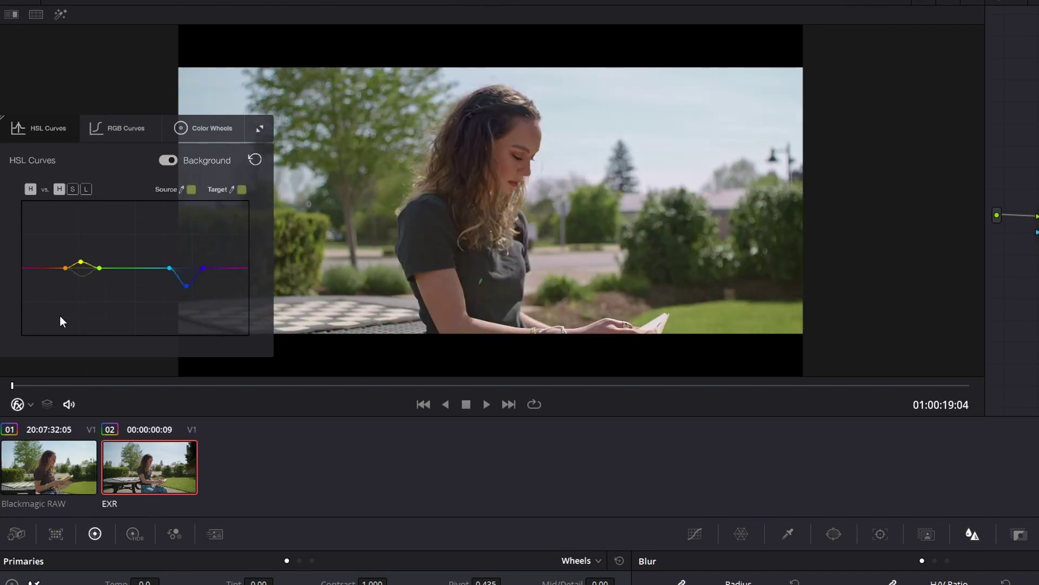
Raise clip 02's yellow point on the Hue vs Saturation curve and compare with clip 01.
click(73, 189)
drag(83, 275, 82, 270)
click(78, 474)
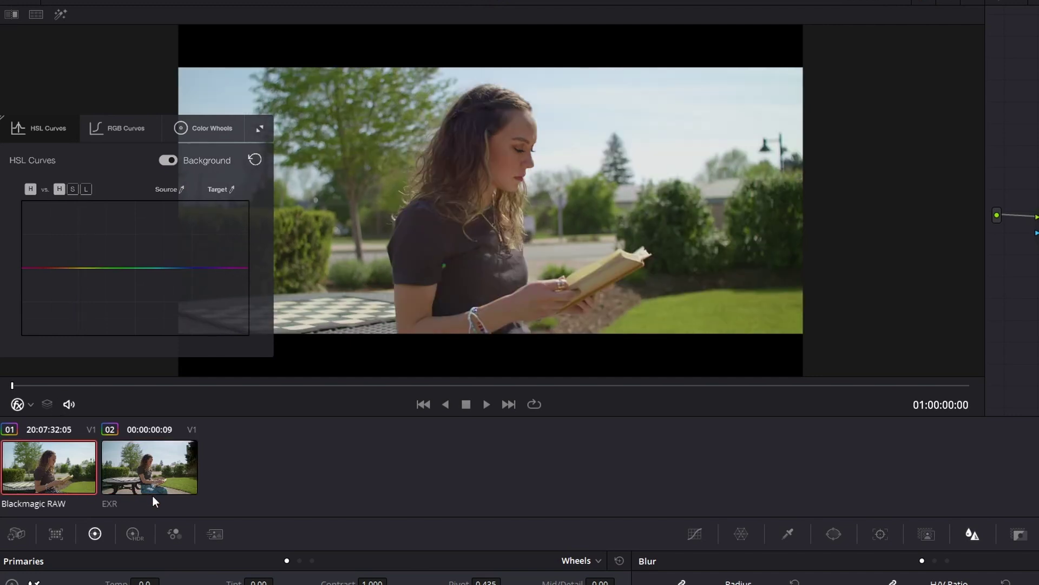
click(148, 473)
click(70, 470)
click(112, 463)
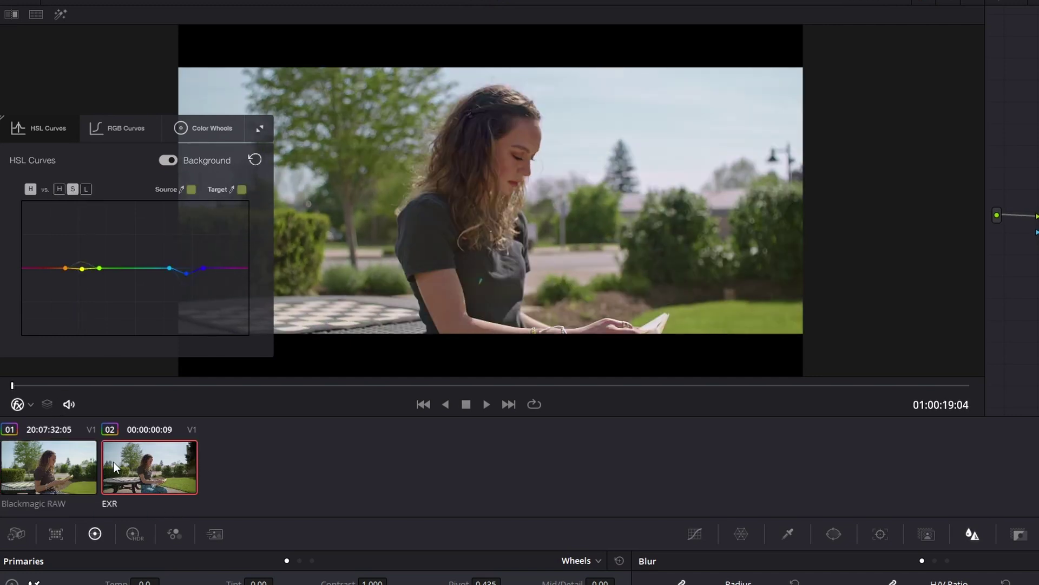
Boost the yellow saturation slightly more, comparing clip 02 and clip 01 repeatedly.
drag(82, 268, 82, 264)
click(79, 458)
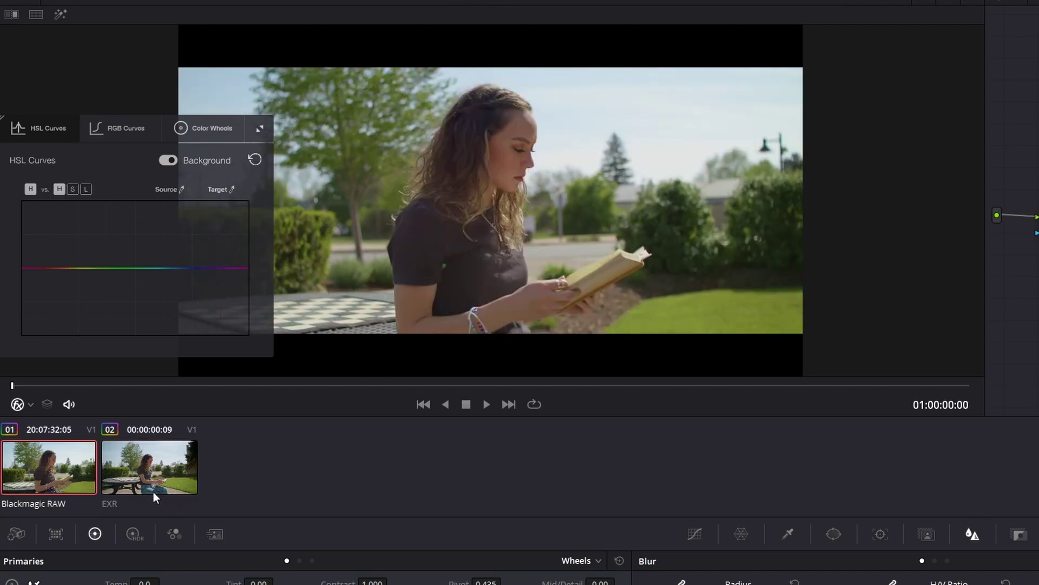
click(154, 491)
click(62, 466)
click(122, 469)
click(81, 470)
click(104, 470)
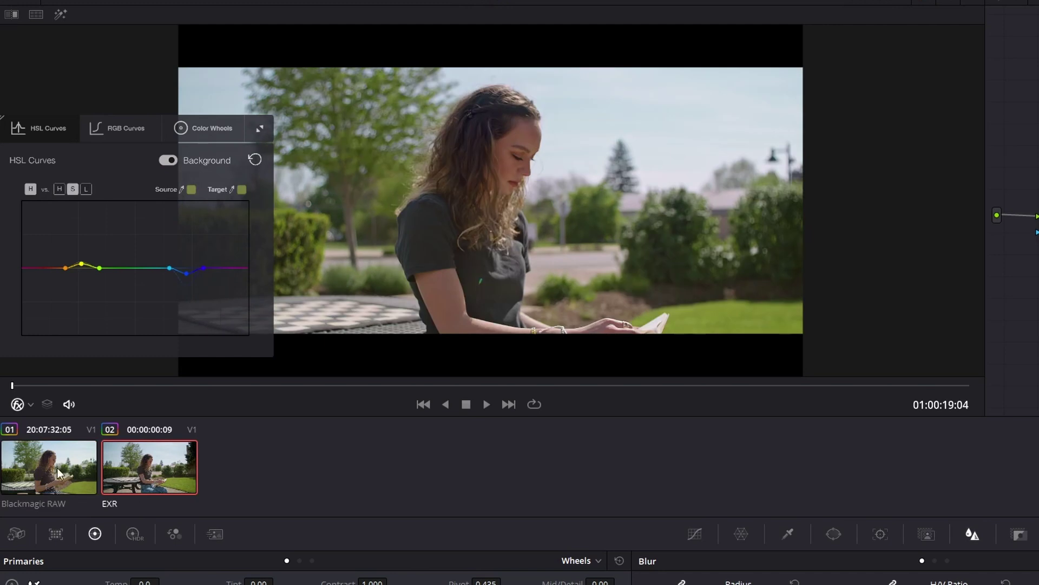
click(81, 472)
click(138, 480)
click(68, 472)
click(160, 476)
click(65, 472)
click(157, 477)
click(264, 132)
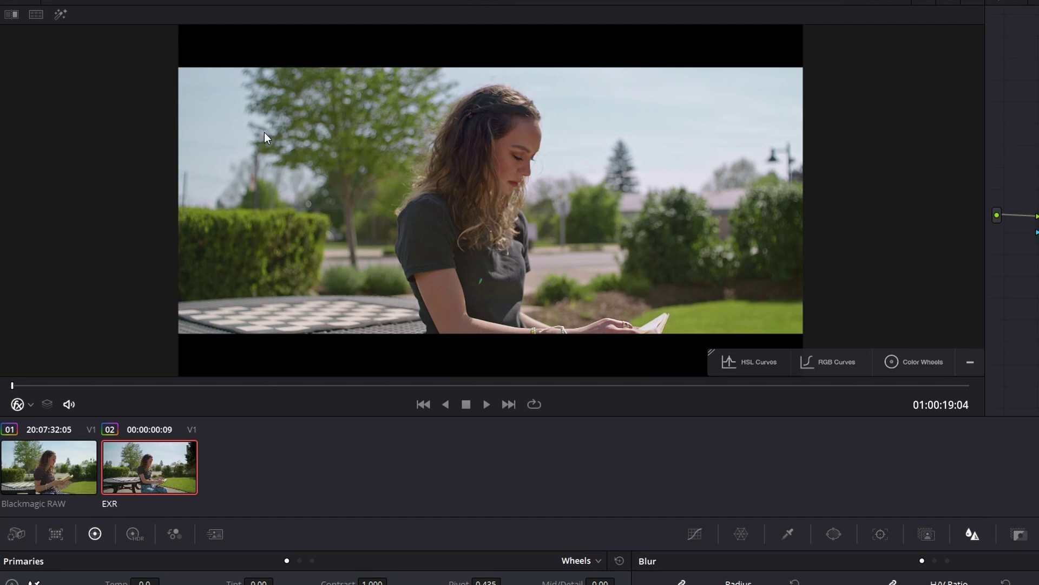
click(38, 457)
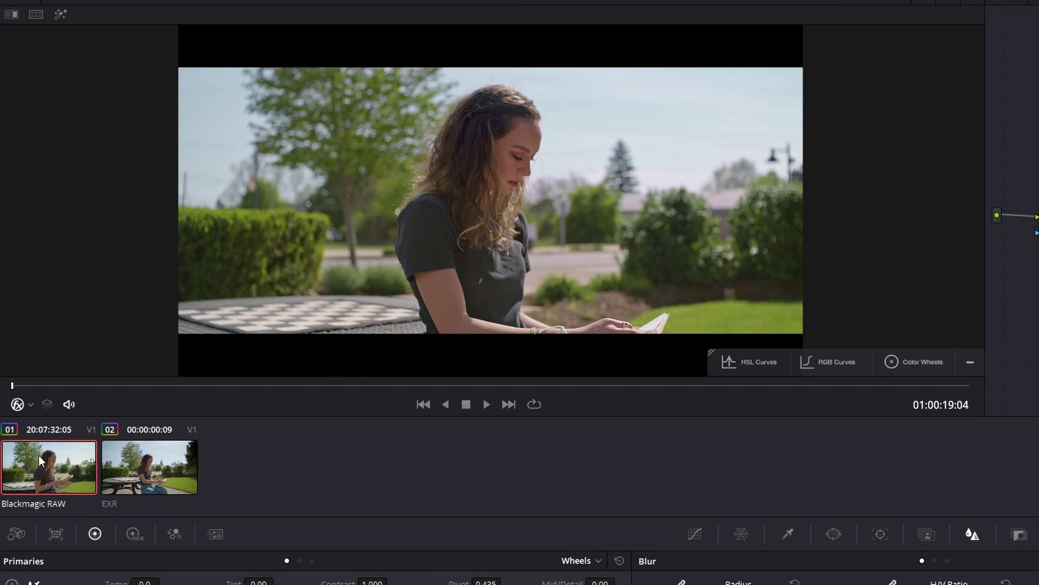
click(171, 476)
click(75, 483)
click(144, 478)
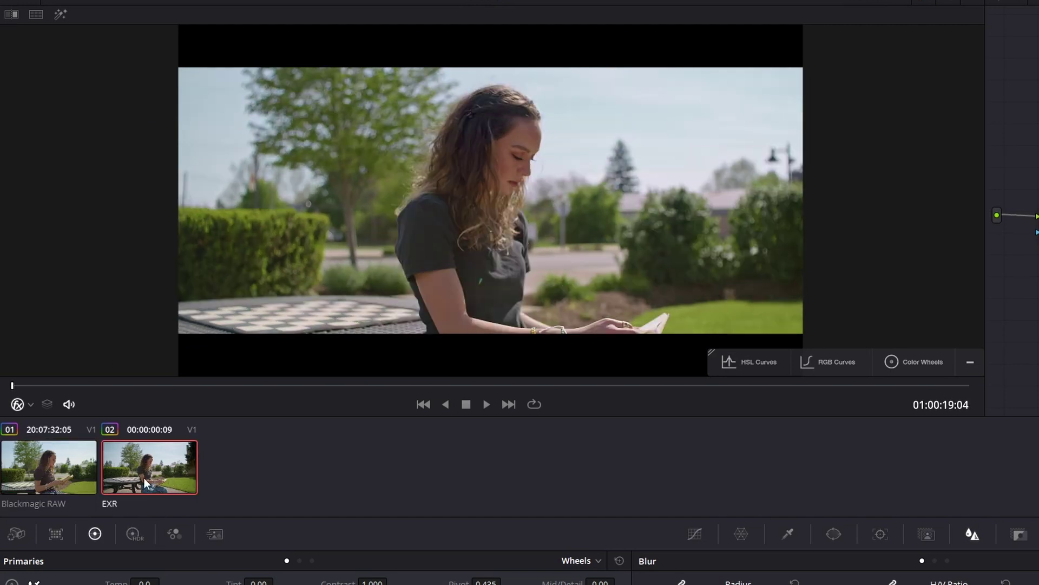
drag(306, 386, 466, 396)
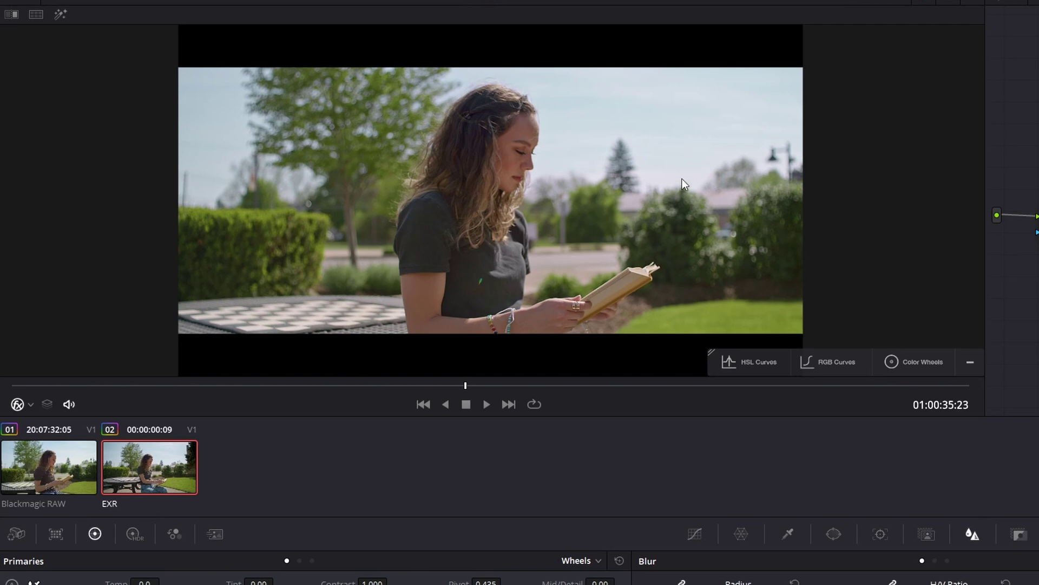
click(57, 475)
click(157, 475)
click(65, 479)
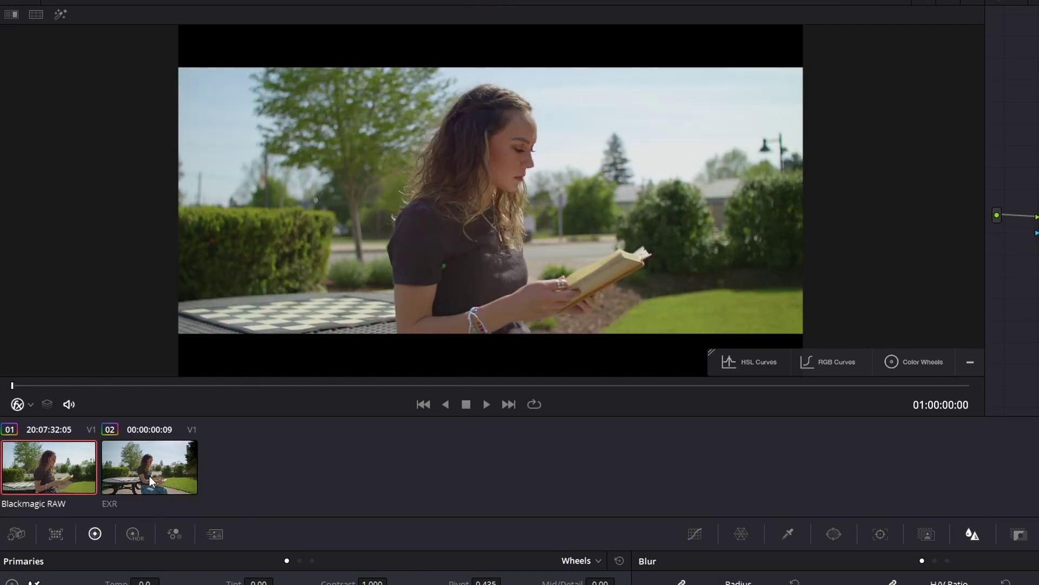
click(148, 476)
click(60, 478)
click(162, 472)
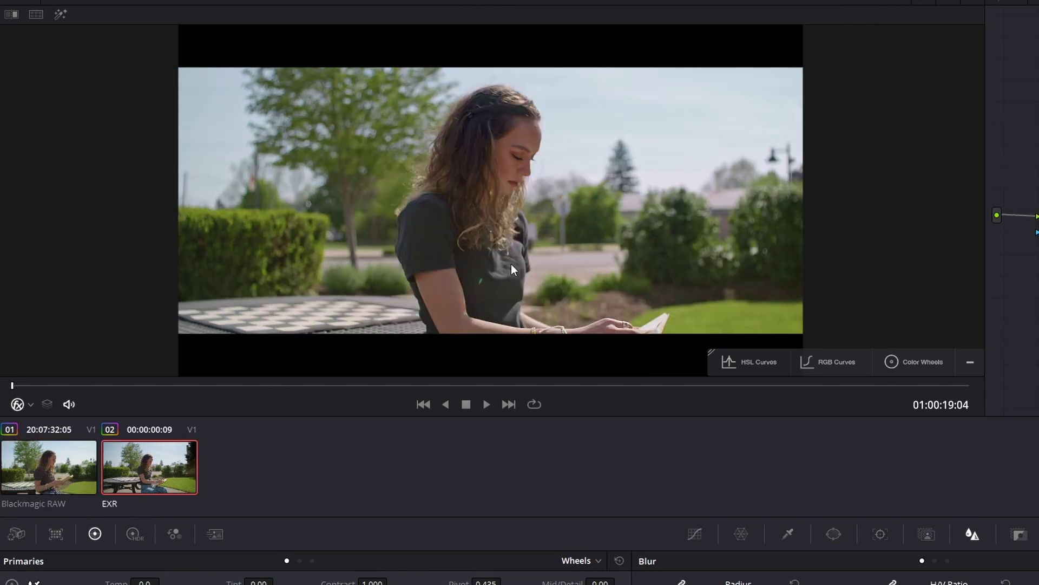
click(82, 471)
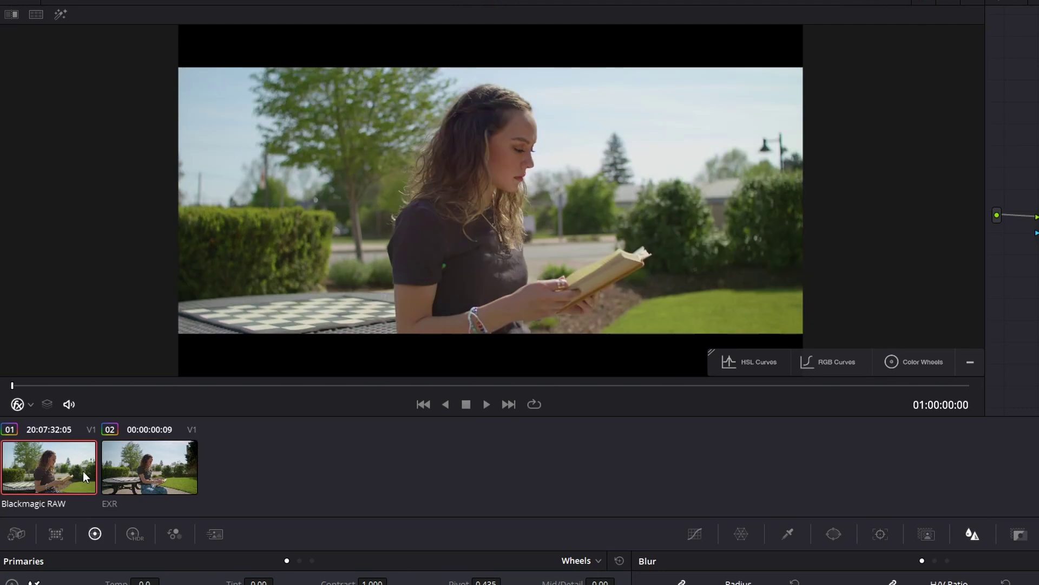
click(145, 473)
click(76, 486)
click(161, 488)
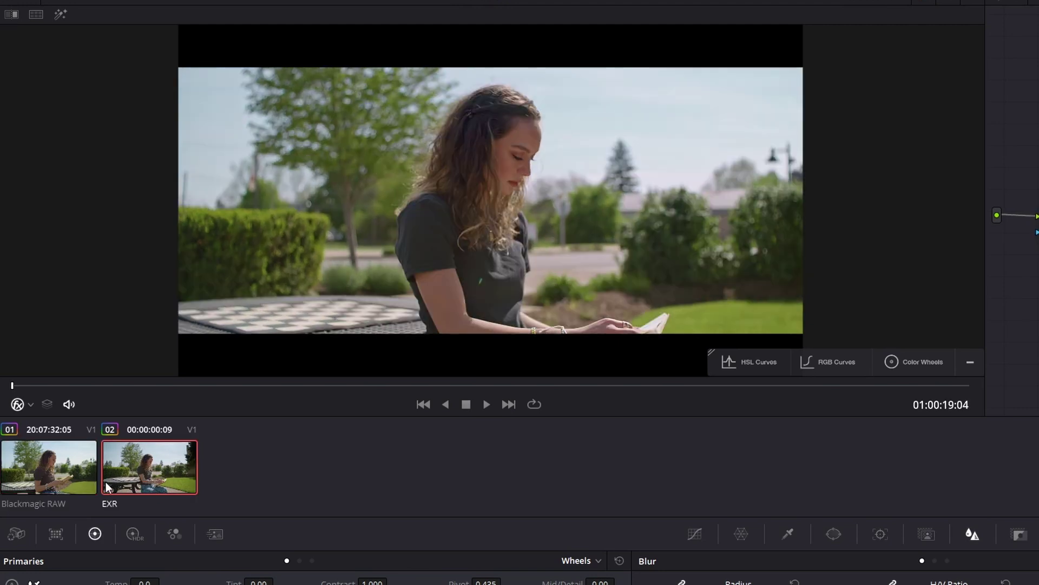
click(66, 475)
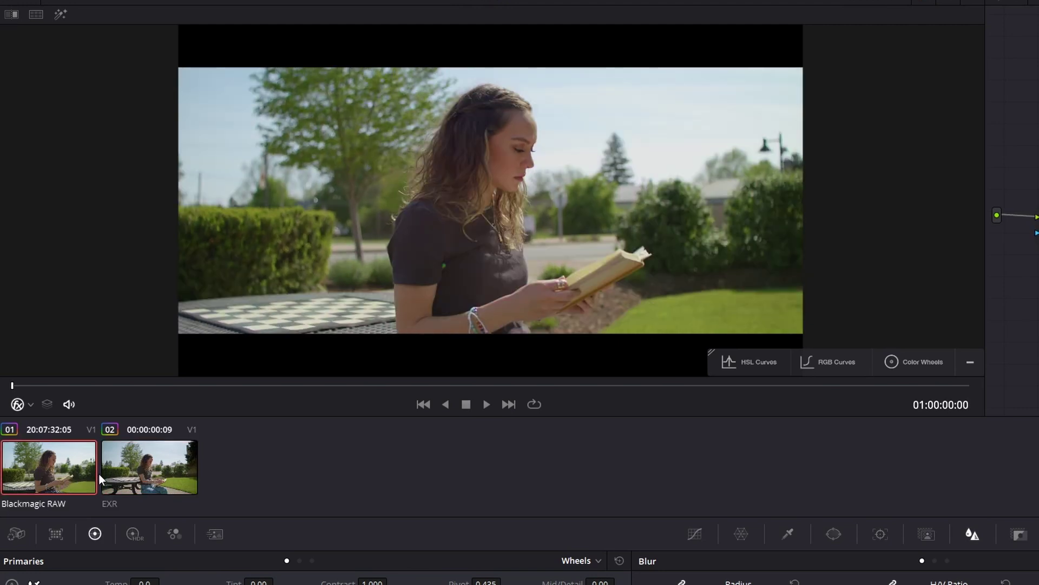
click(103, 475)
click(68, 480)
click(135, 492)
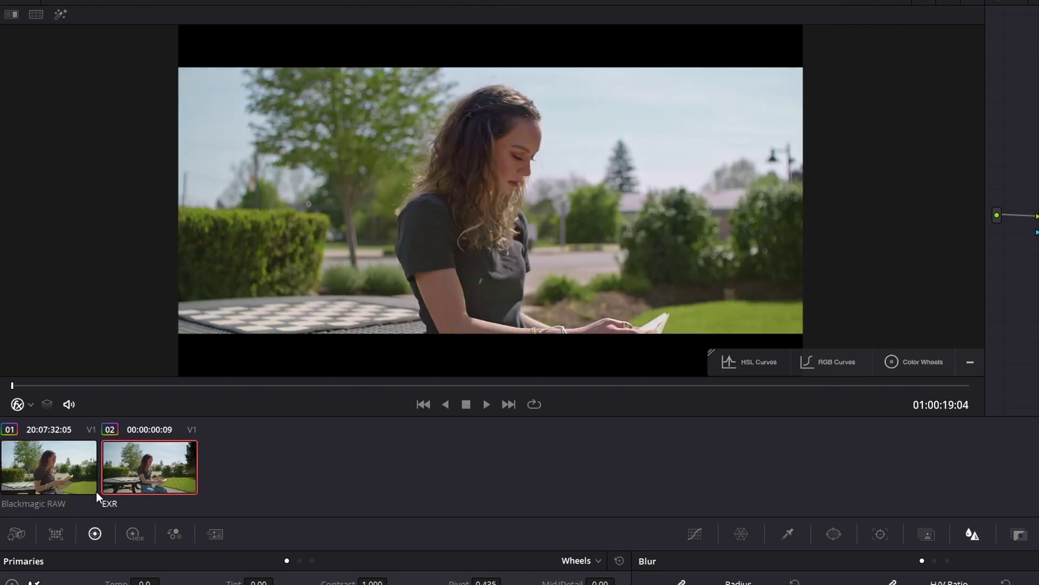
click(95, 490)
click(139, 491)
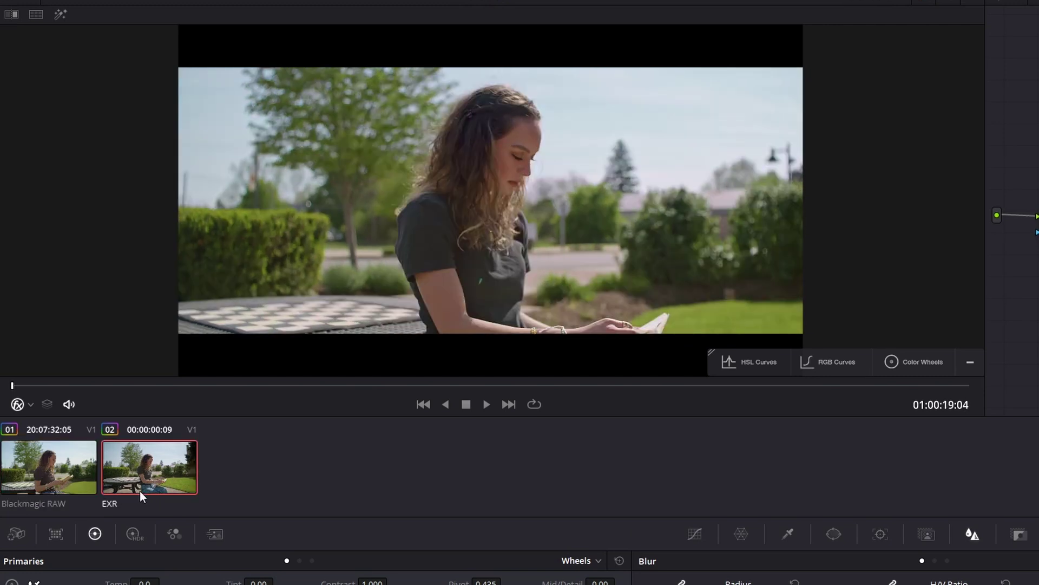
click(818, 363)
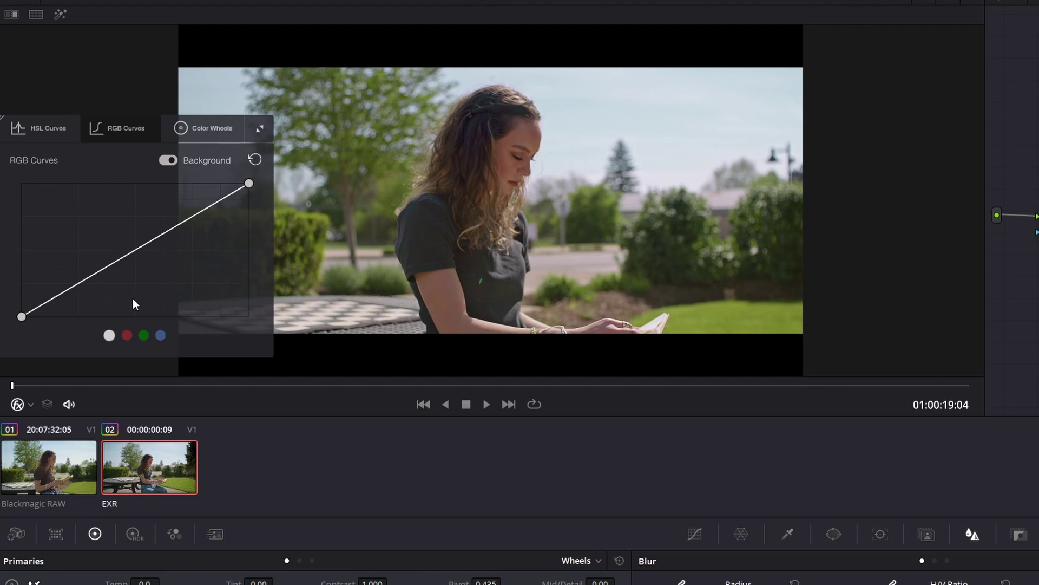
click(68, 446)
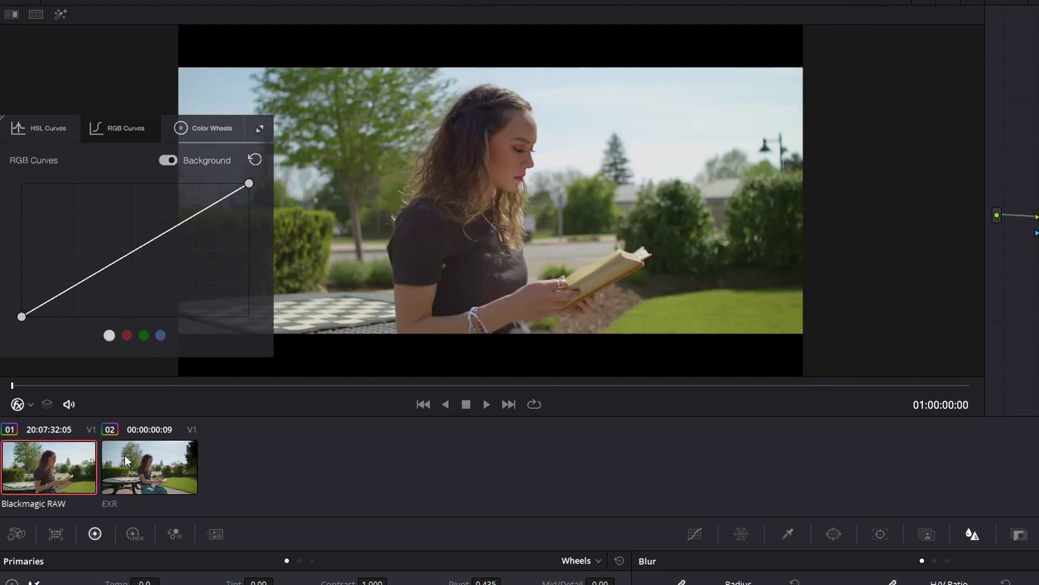
click(127, 336)
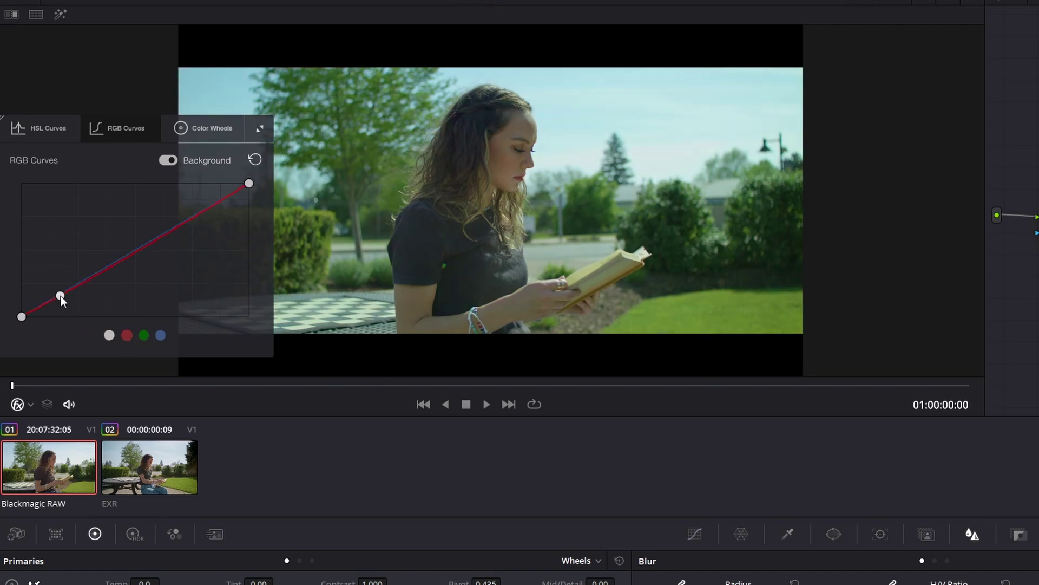
drag(81, 283, 102, 268)
drag(63, 297, 64, 294)
click(154, 491)
click(50, 486)
click(120, 481)
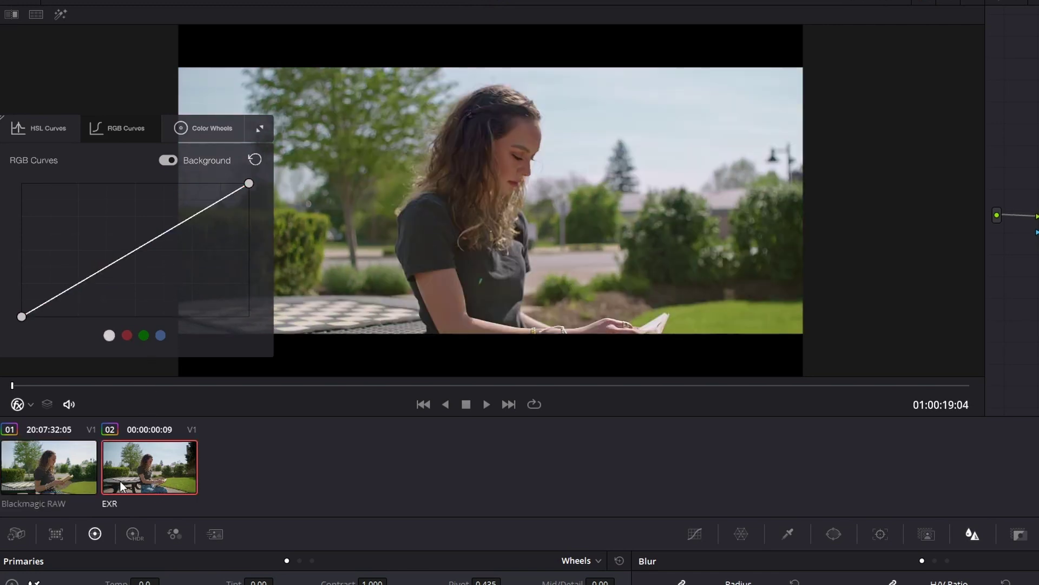
click(38, 479)
click(124, 479)
click(55, 482)
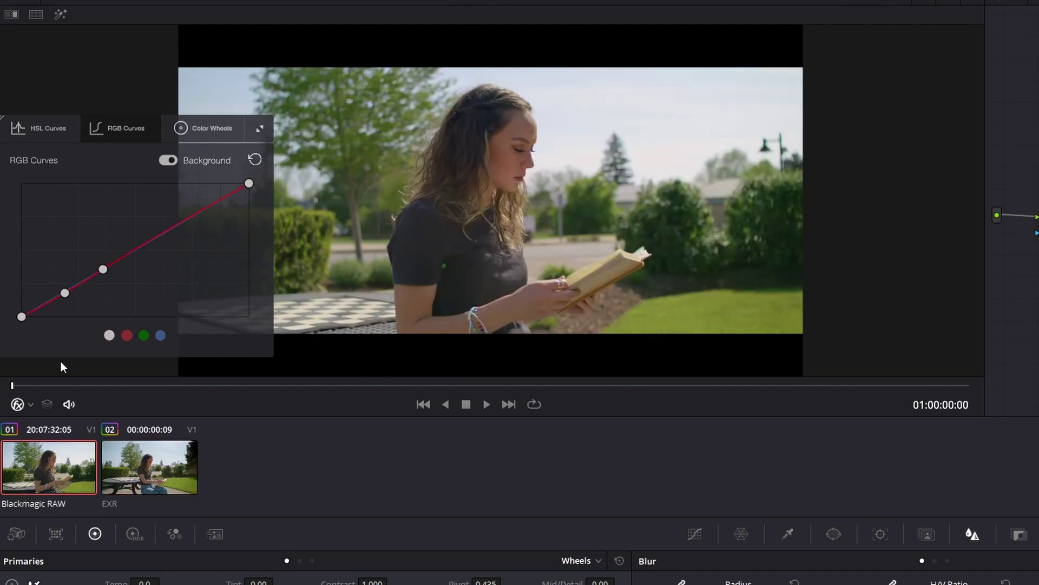
right_click(63, 295)
click(250, 164)
click(267, 132)
click(157, 470)
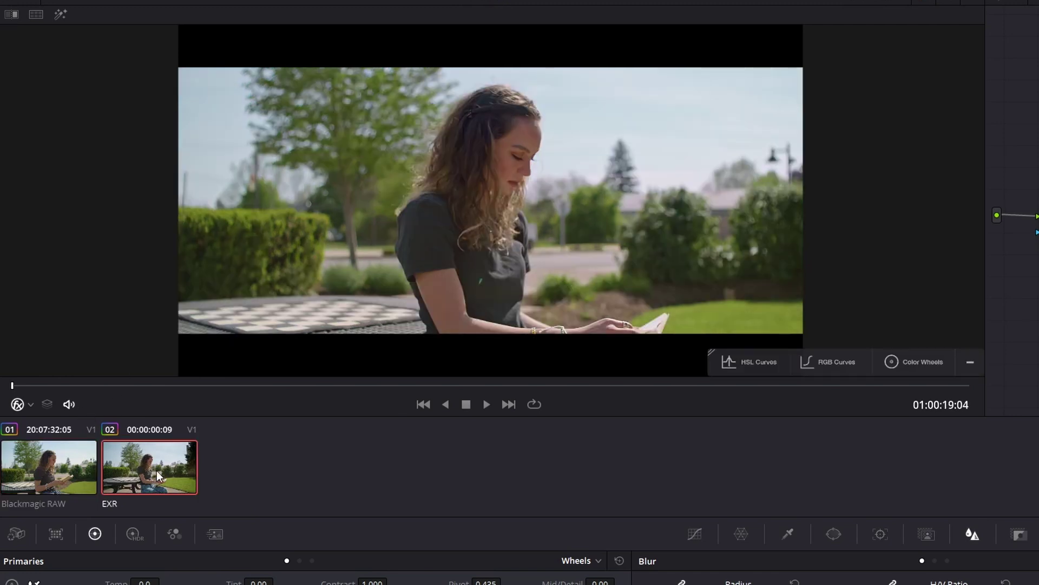
click(56, 480)
click(138, 478)
click(48, 467)
click(115, 461)
key(Up)
click(127, 465)
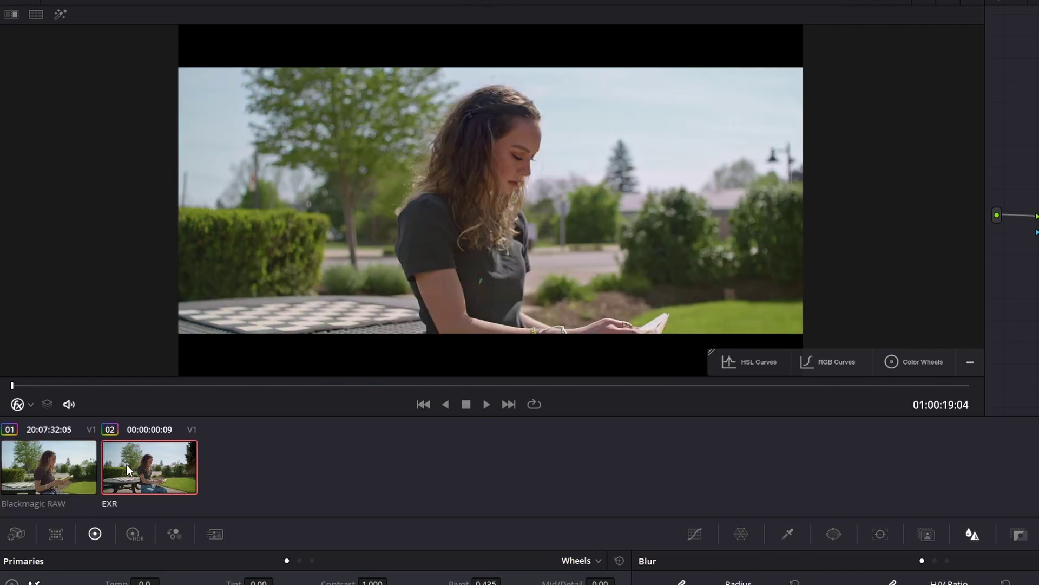
click(75, 477)
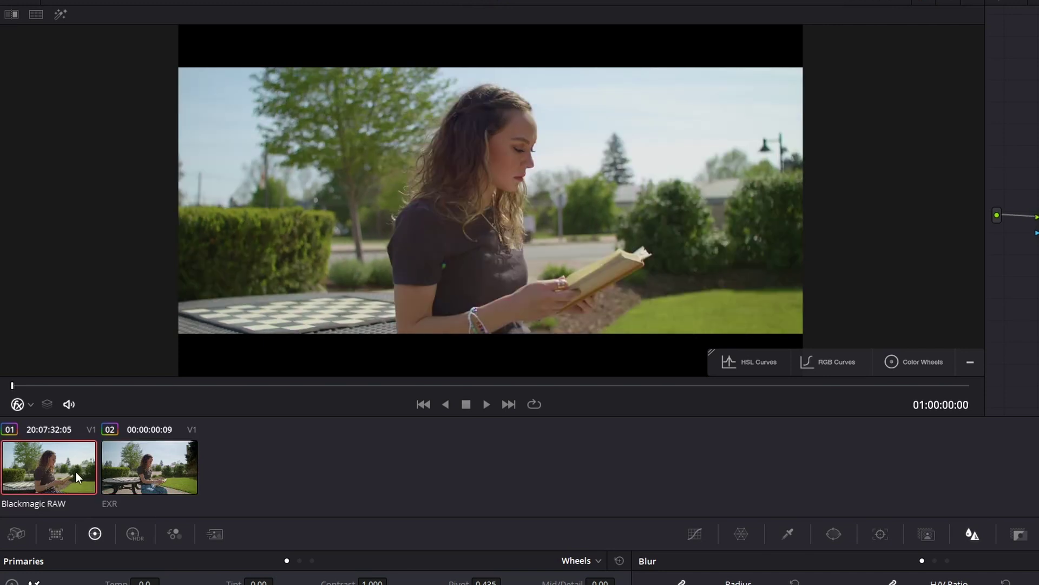